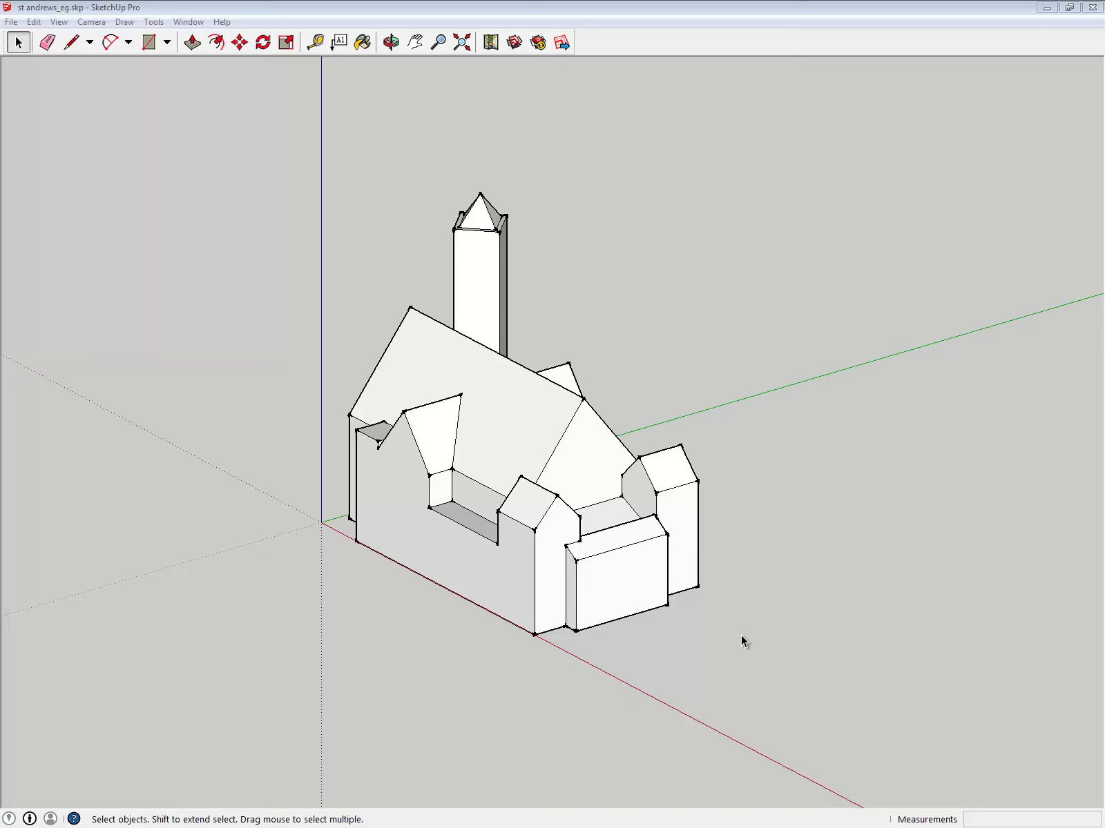
Delete the vertical edge at the building's front corner, and redraw it from eave to ground to restore the adjoining walls.
left_click(535, 598)
key("Delete")
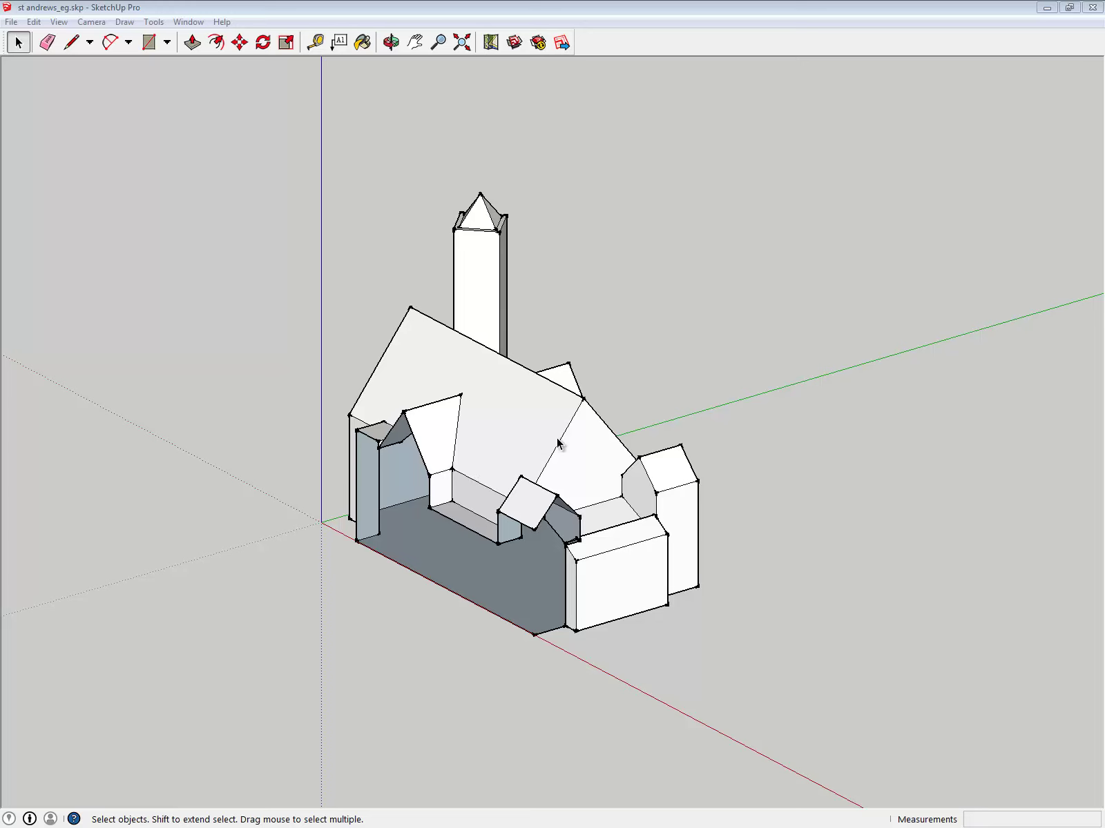
left_click(75, 43)
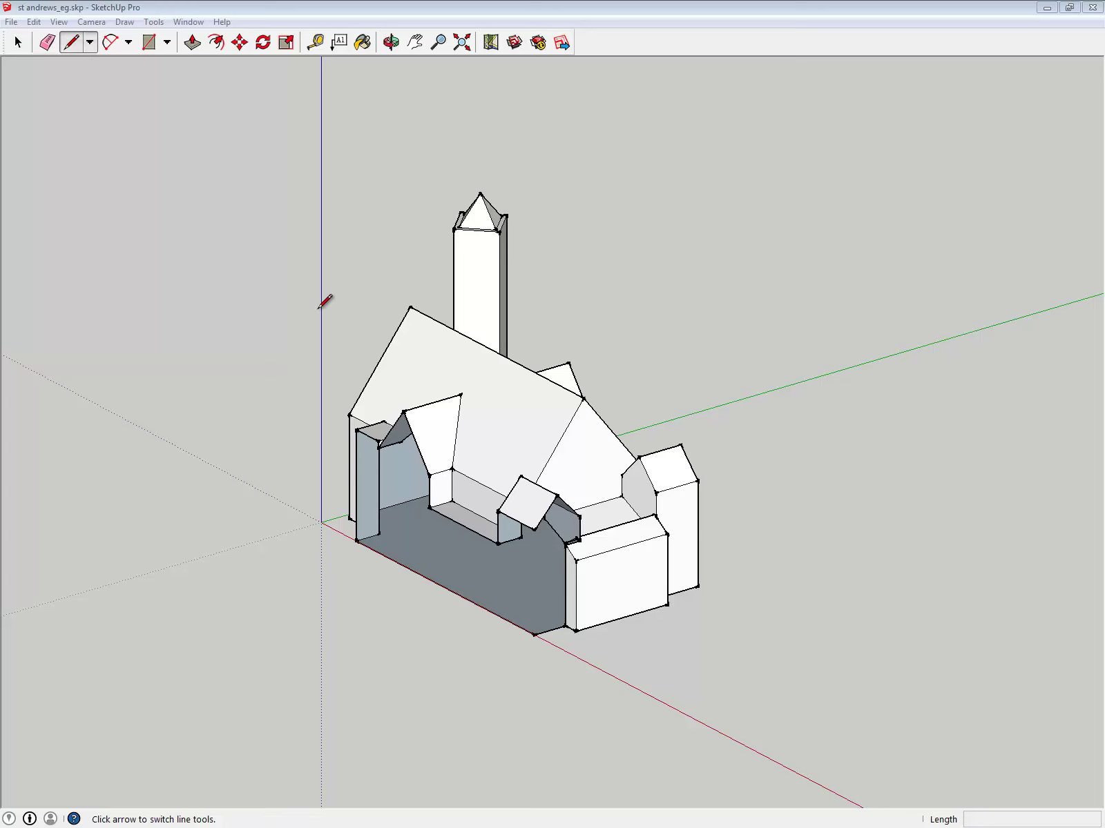
left_click(535, 530)
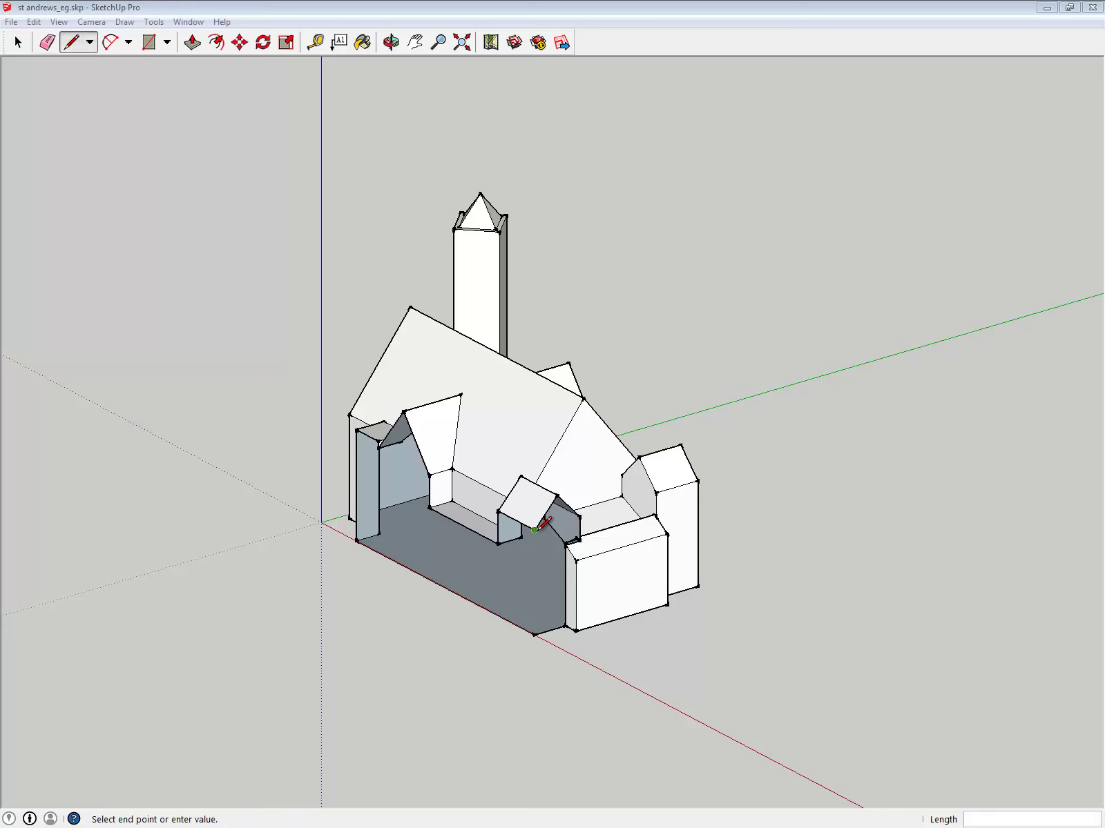
left_click(535, 633)
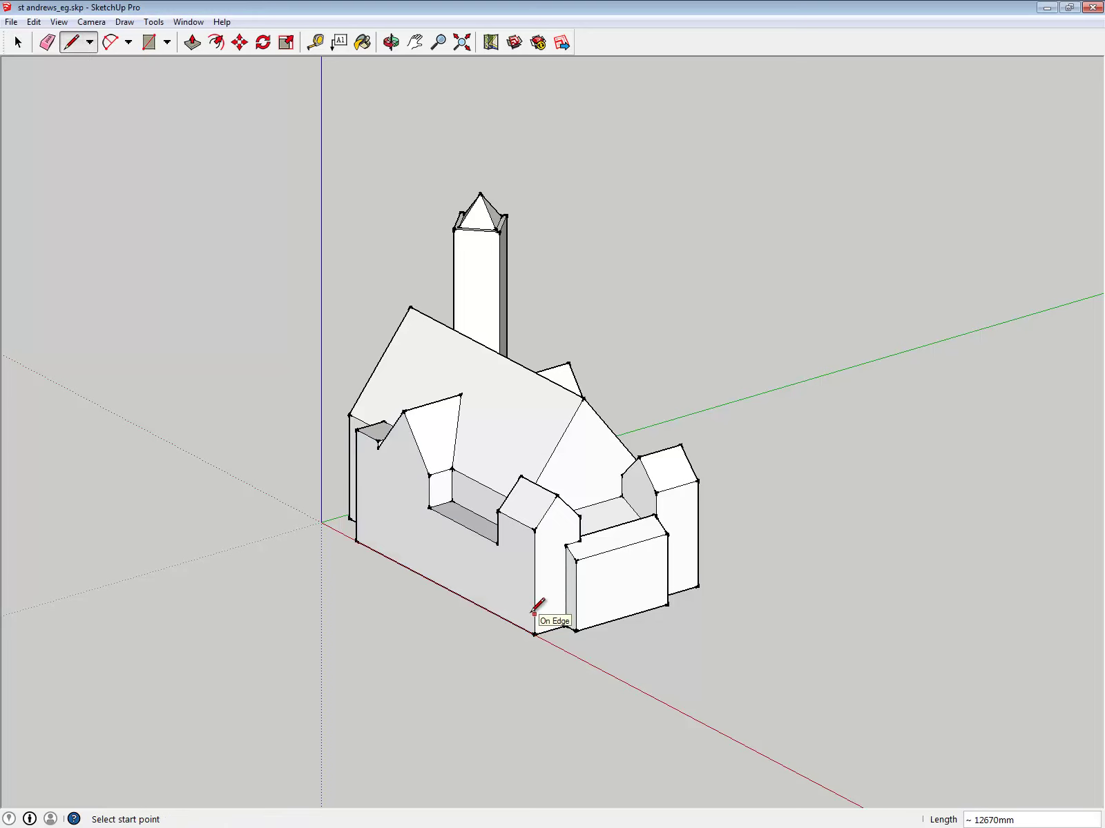
left_click(19, 42)
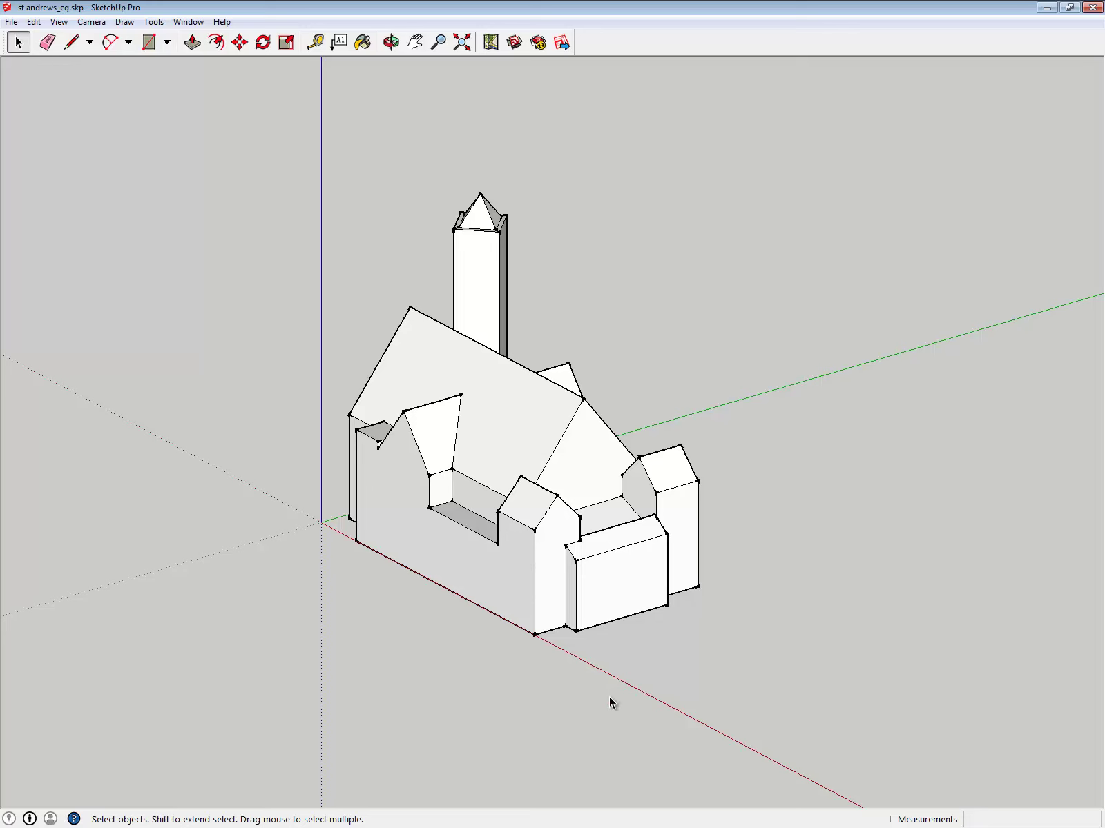
Delete the face that closes the underside of the building to expose the interior.
middle_click_drag(609, 698, 573, 424)
middle_click_drag(565, 656, 531, 489)
left_click(531, 495)
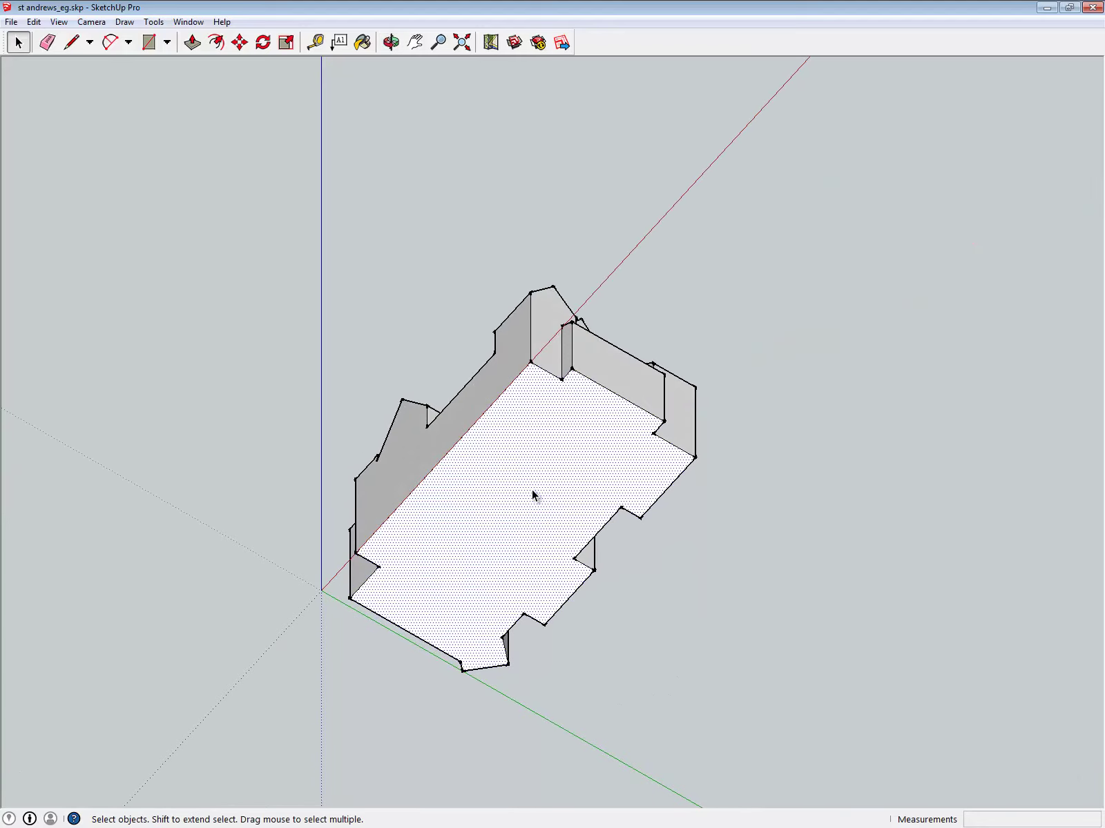
key("Delete")
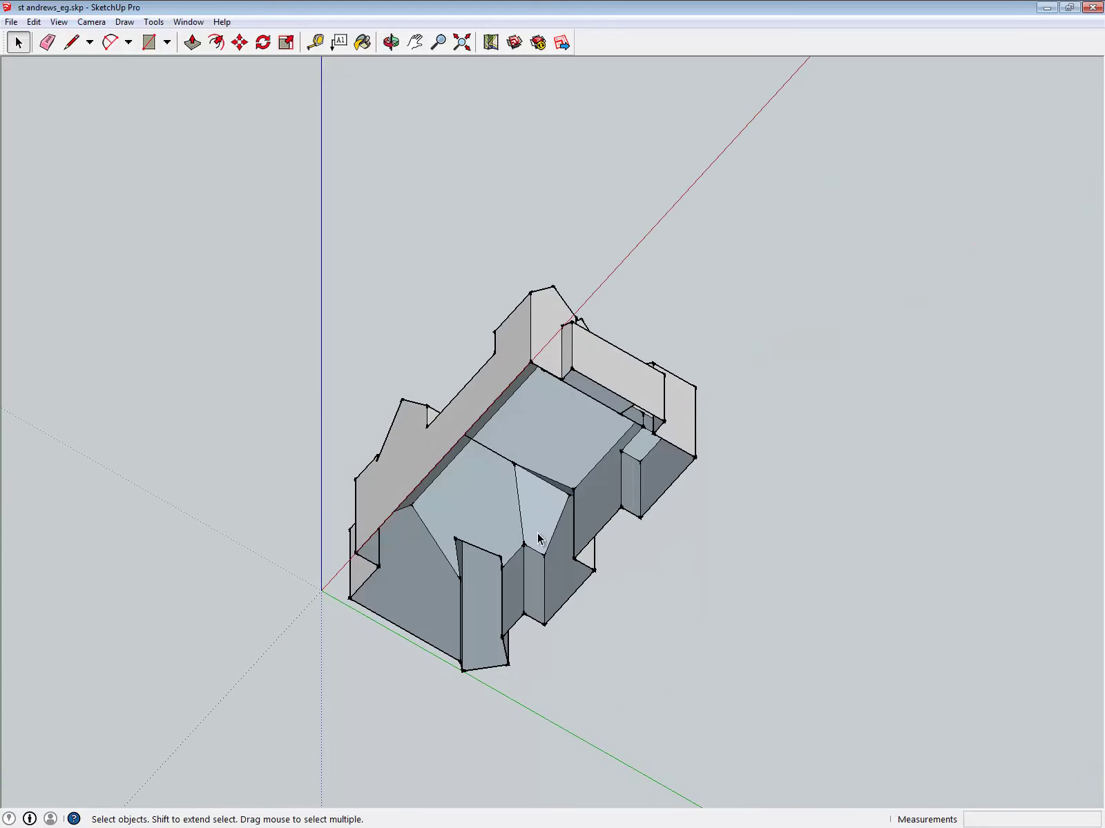
Remove the stray narrow interior face beside the small flat roof, reaching it through the open base.
mouse_move(565, 545)
middle_mouse_down()
mouse_move(493, 474)
mouse_move(428, 349)
mouse_move(436, 345)
middle_mouse_up()
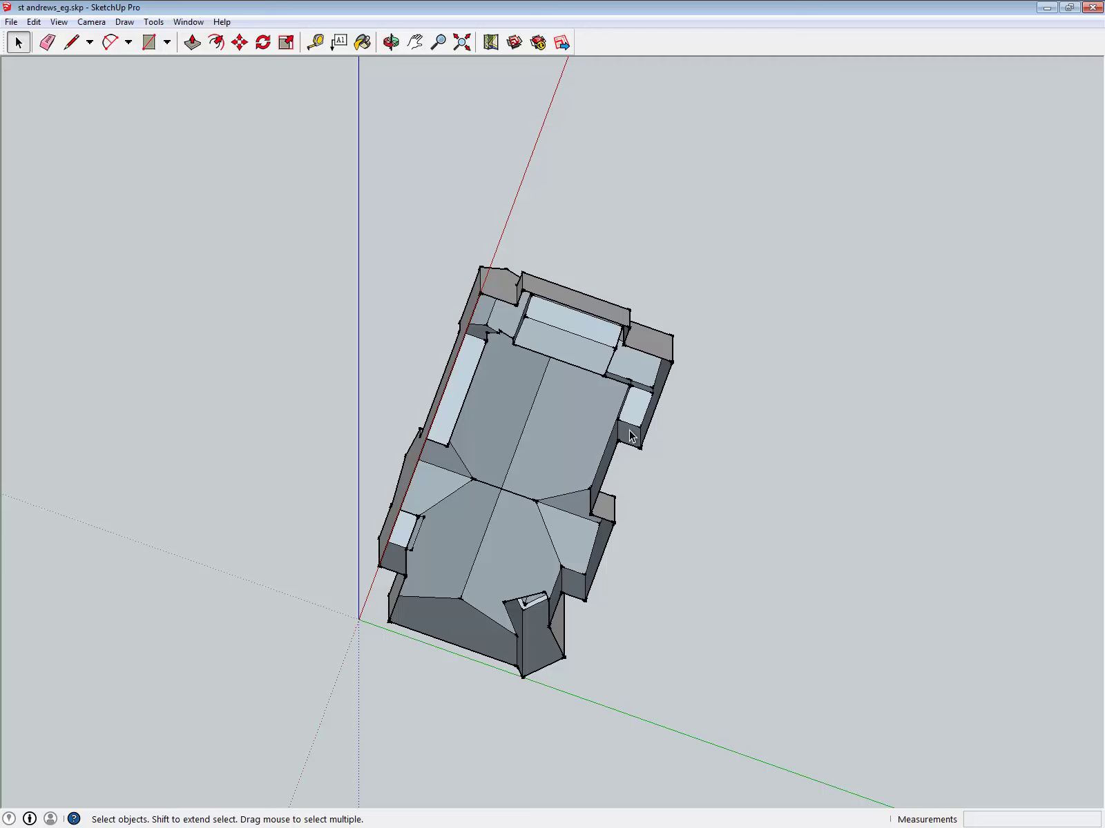
middle_click_drag(522, 510, 459, 641)
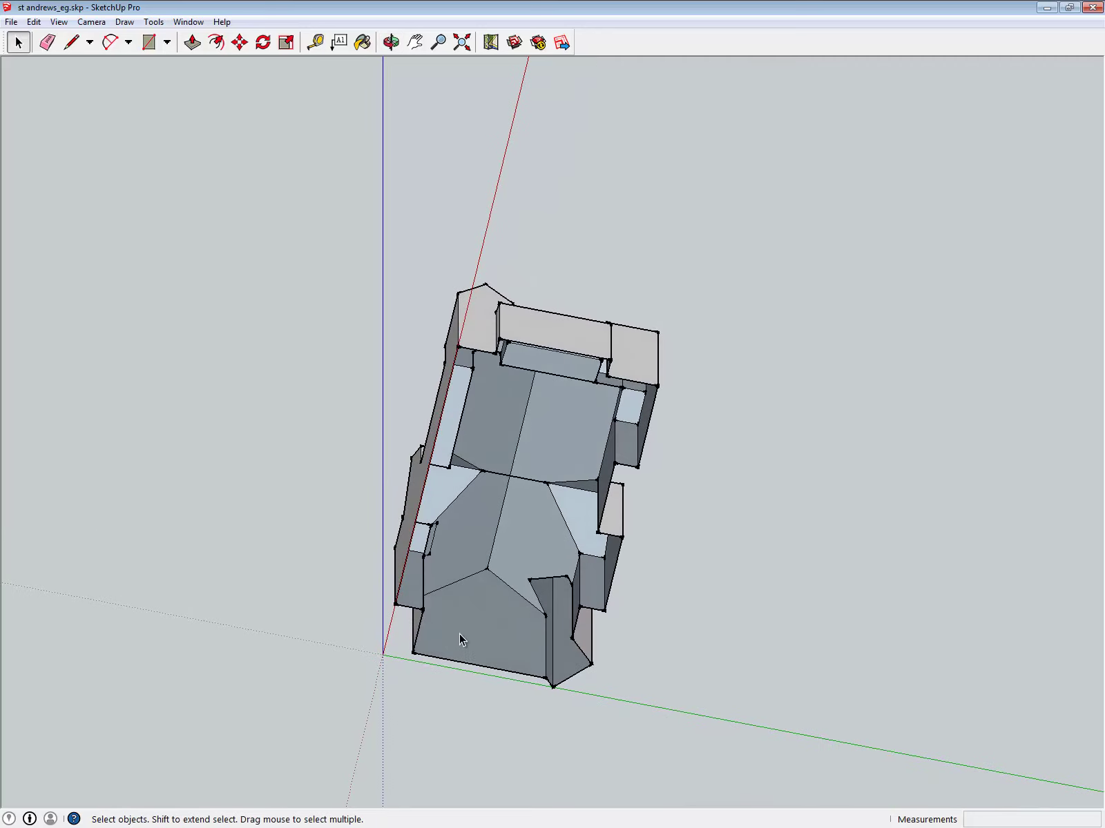
scroll(450, 590, "up", 5)
scroll(449, 587, "up", 3)
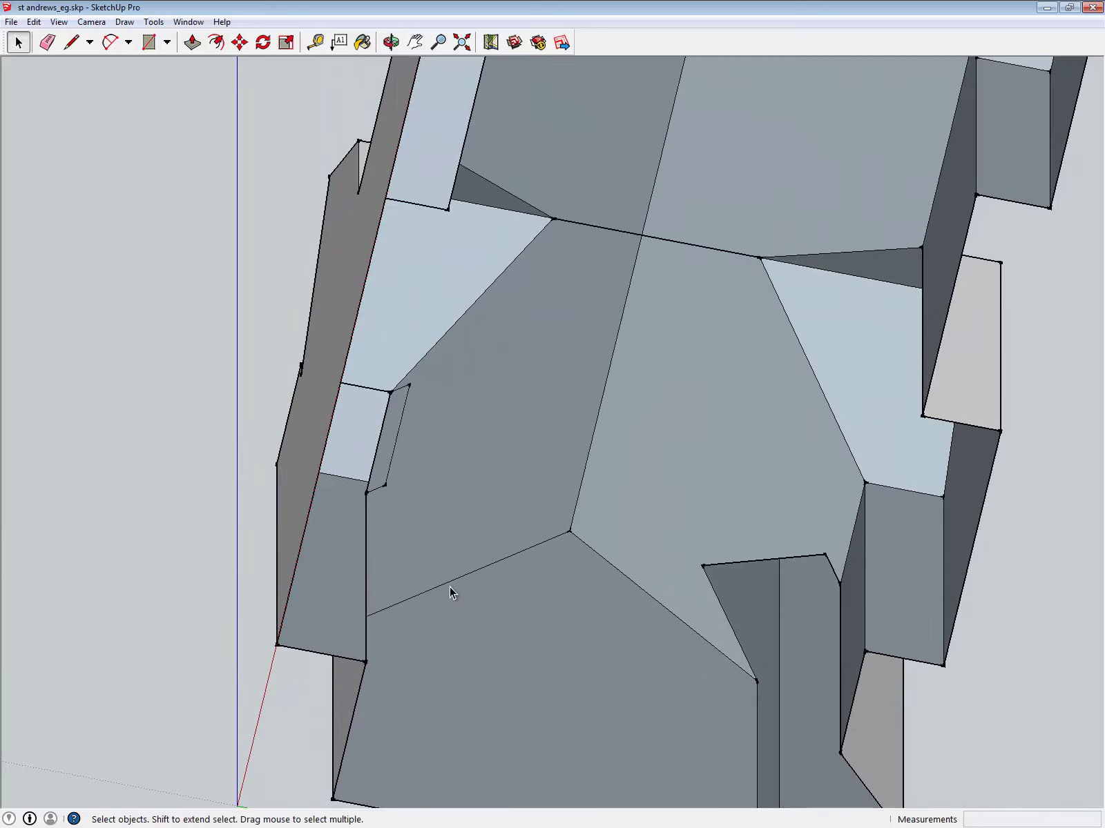
scroll(450, 591, "down", 2)
scroll(439, 564, "up", 1)
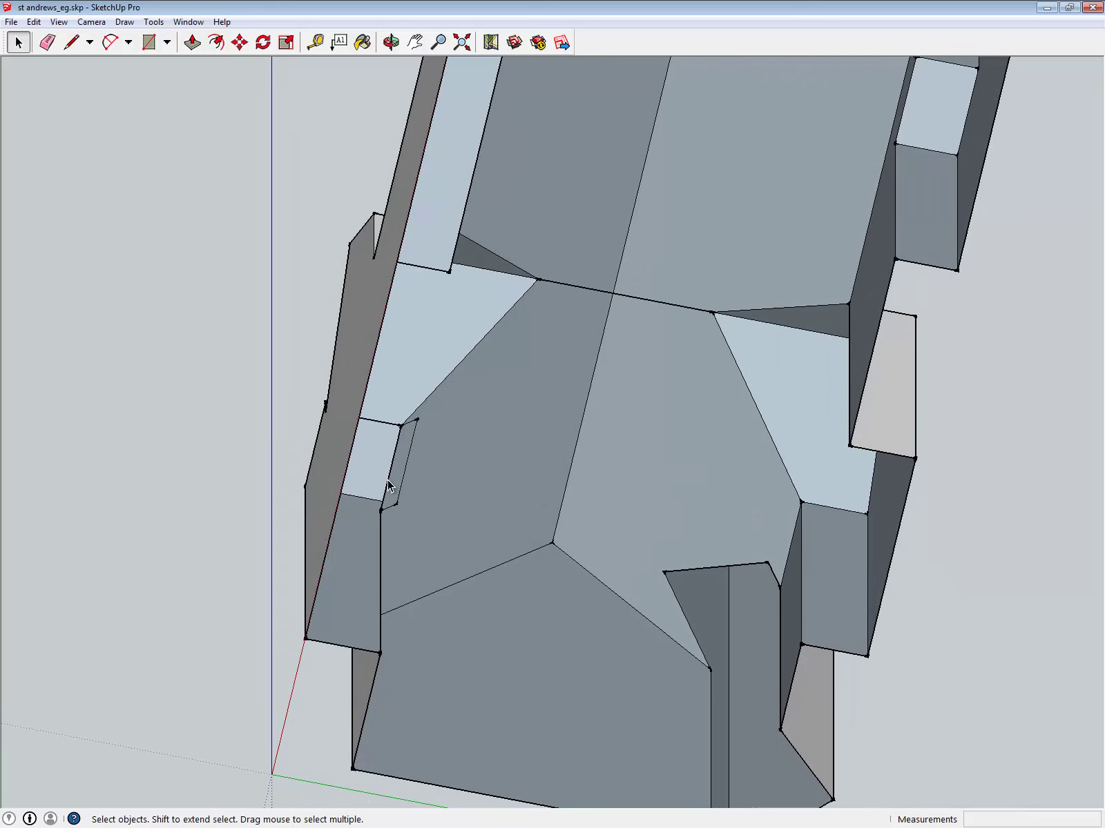
scroll(388, 485, "up", 4)
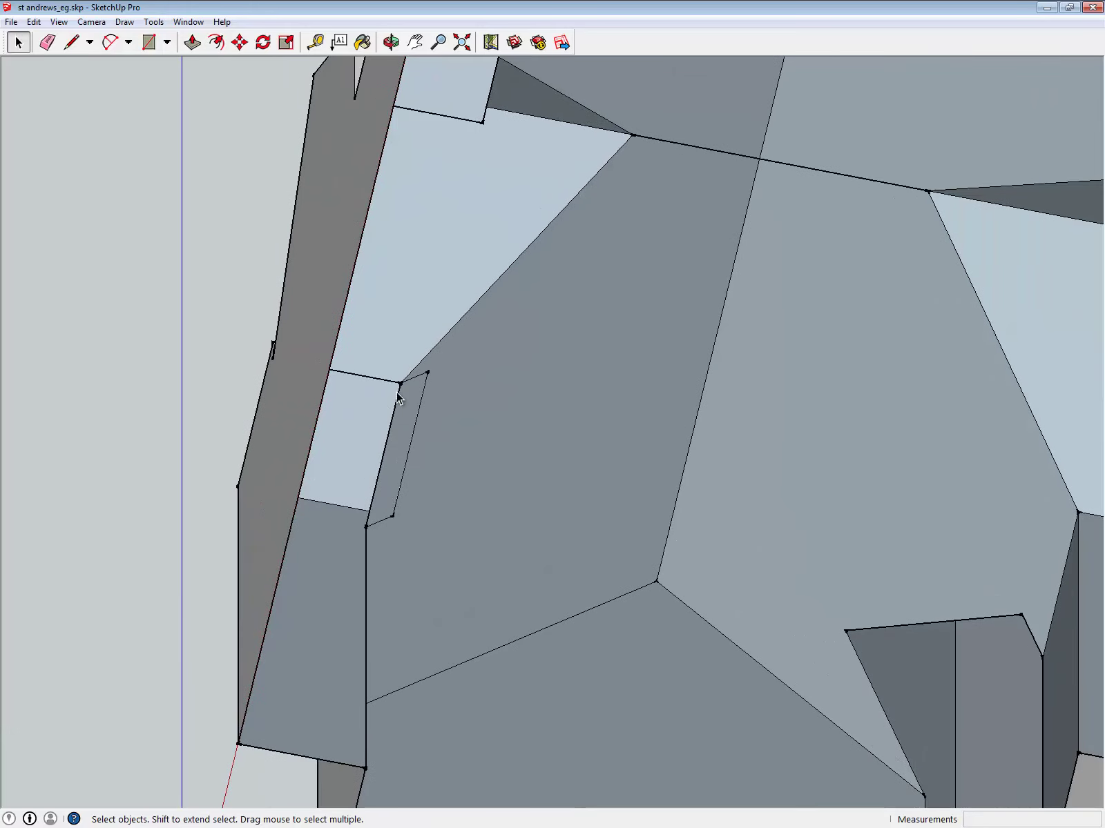
scroll(393, 430, "down", 1)
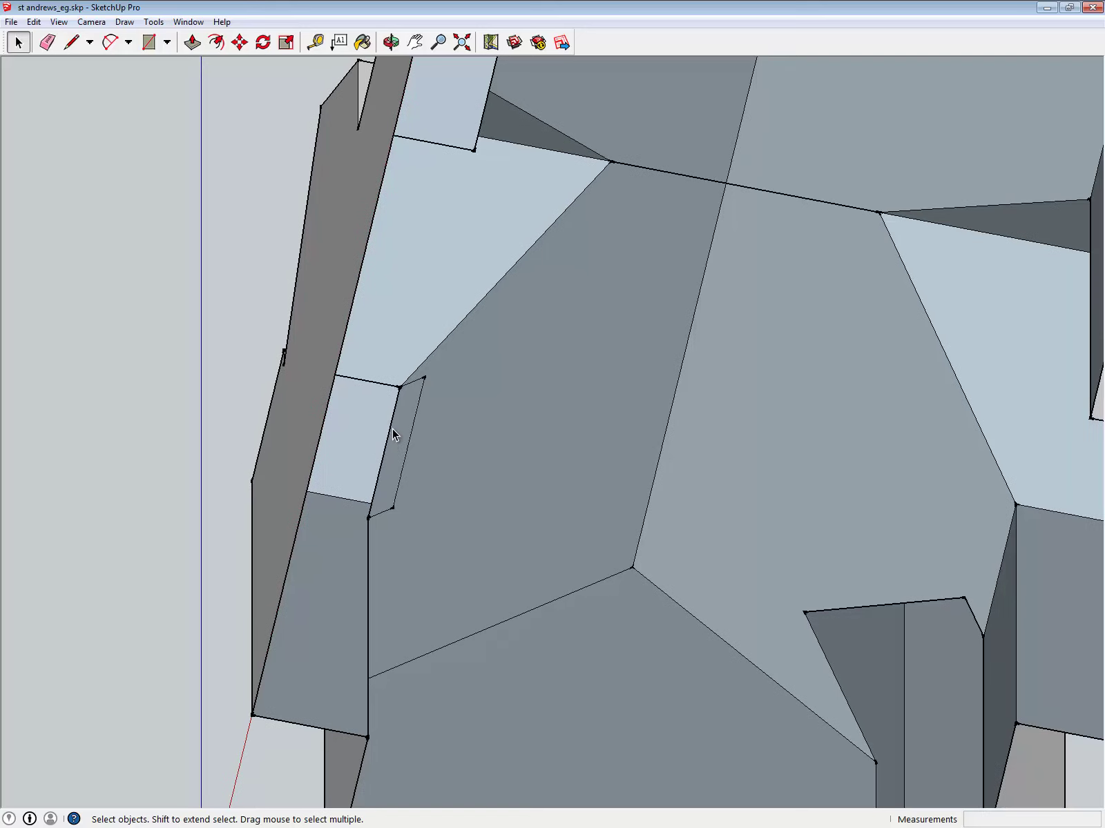
left_click(385, 464)
Draw a line about 44147 mm long diagonally between the base outline's front corner and the tower corner to rebuild the base face.
scroll(385, 456, "down", 10)
mouse_move(386, 456)
middle_mouse_down()
mouse_move(429, 459)
mouse_move(464, 197)
middle_mouse_up()
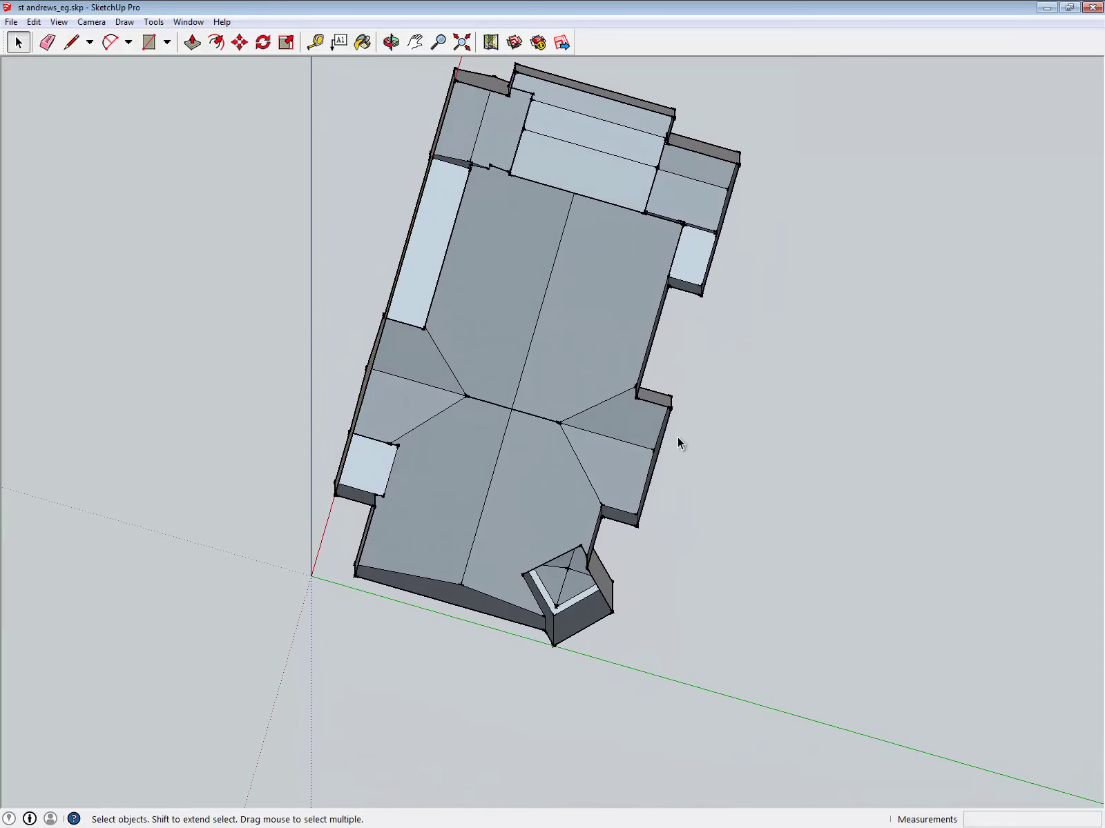
scroll(568, 371, "down", 2)
middle_click_drag(567, 368, 524, 549)
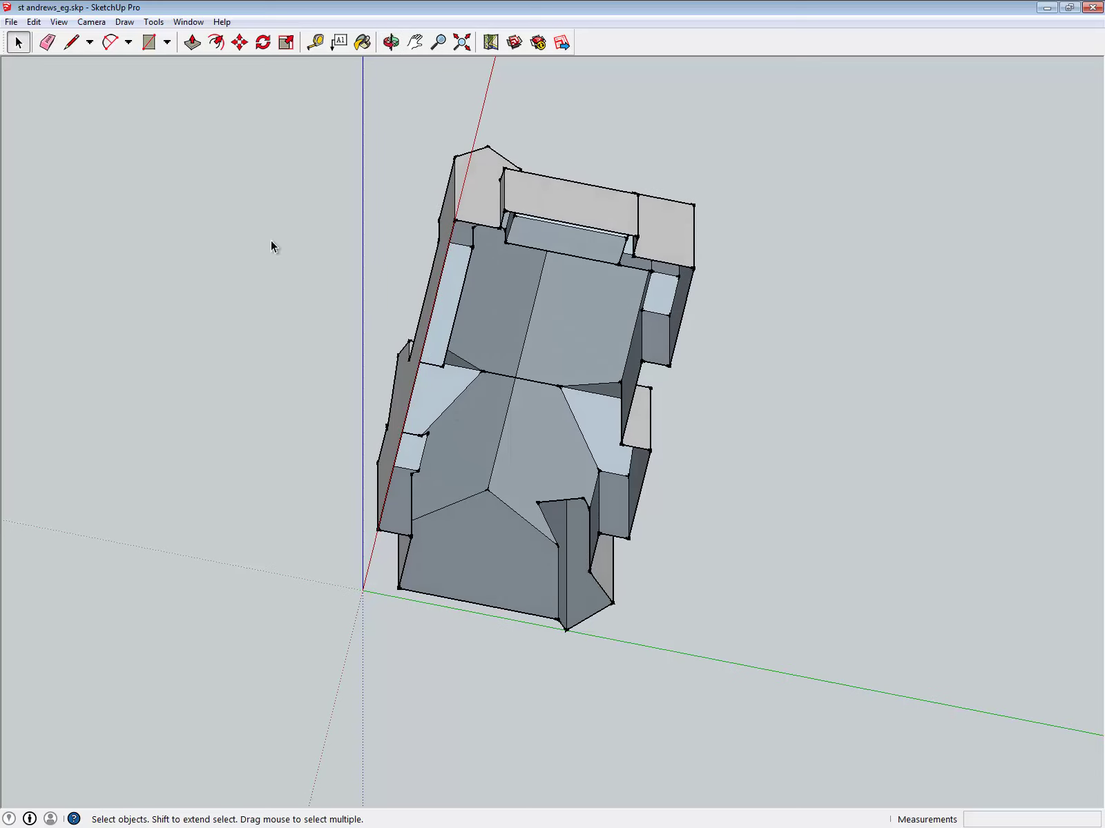
left_click(71, 42)
scroll(414, 228, "up", 5)
scroll(483, 210, "up", 4)
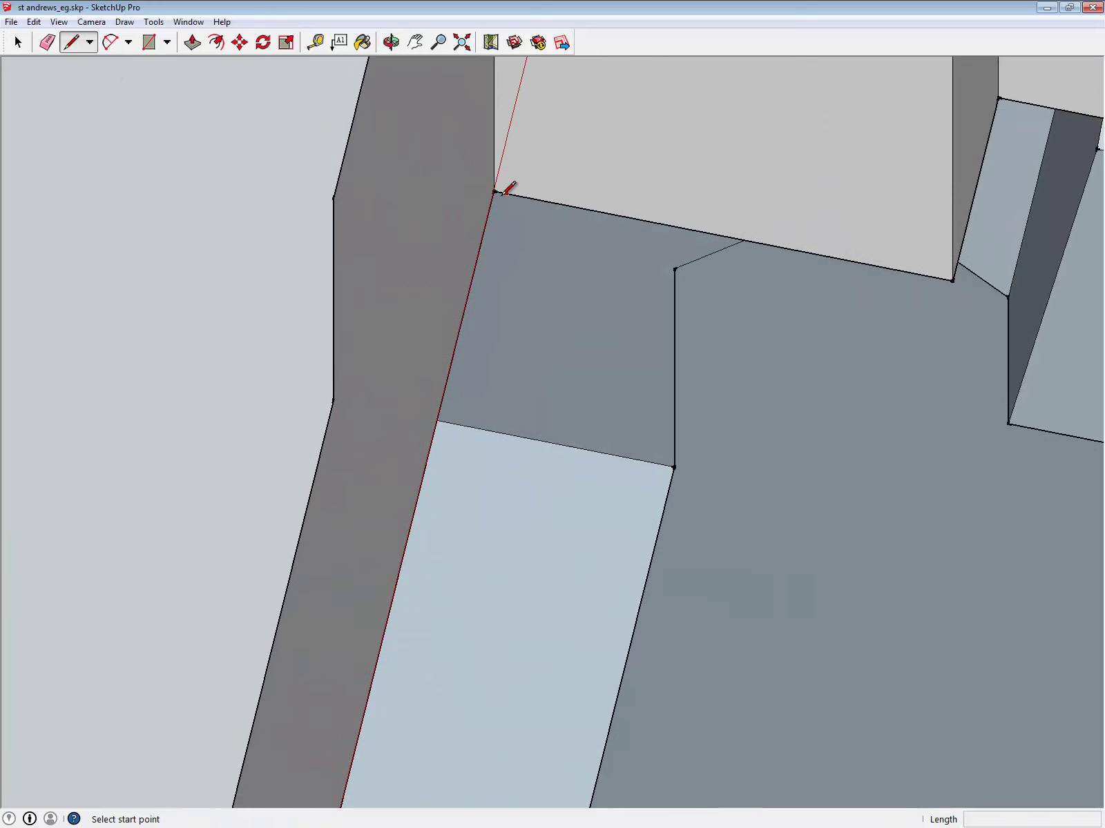
left_click(494, 201)
scroll(494, 201, "down", 2)
scroll(540, 286, "down", 8)
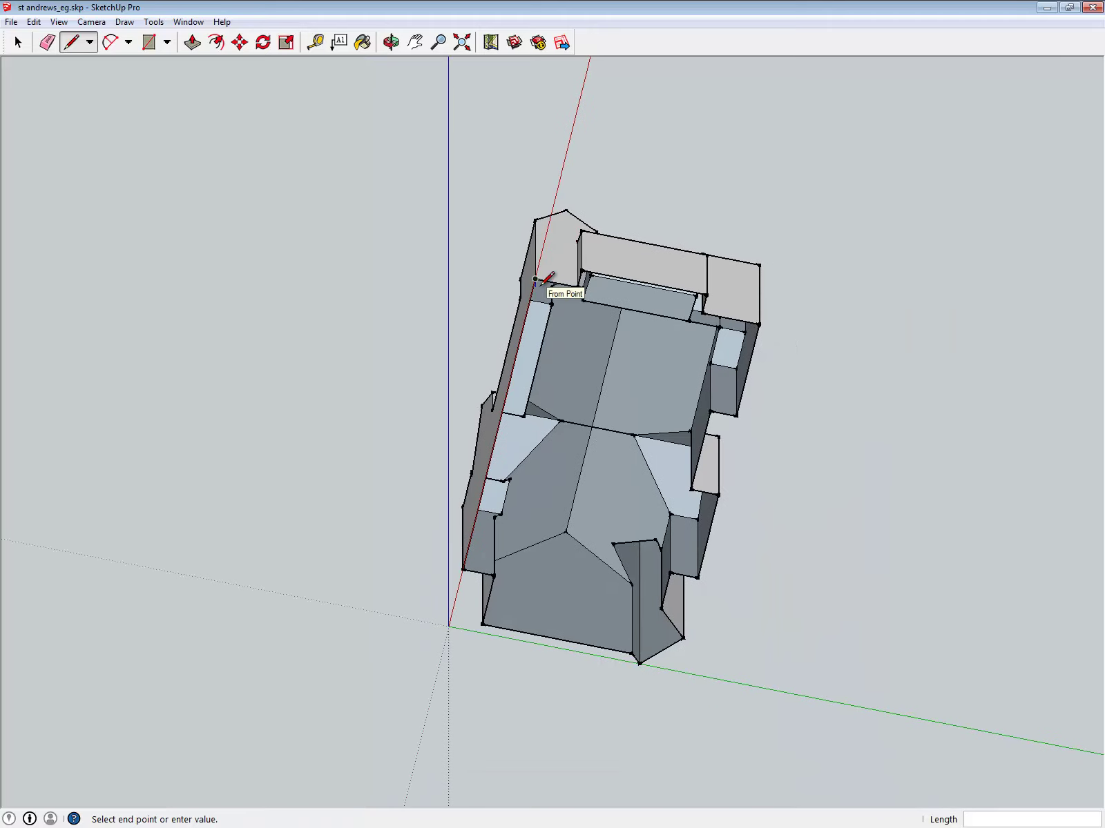
scroll(661, 640, "up", 2)
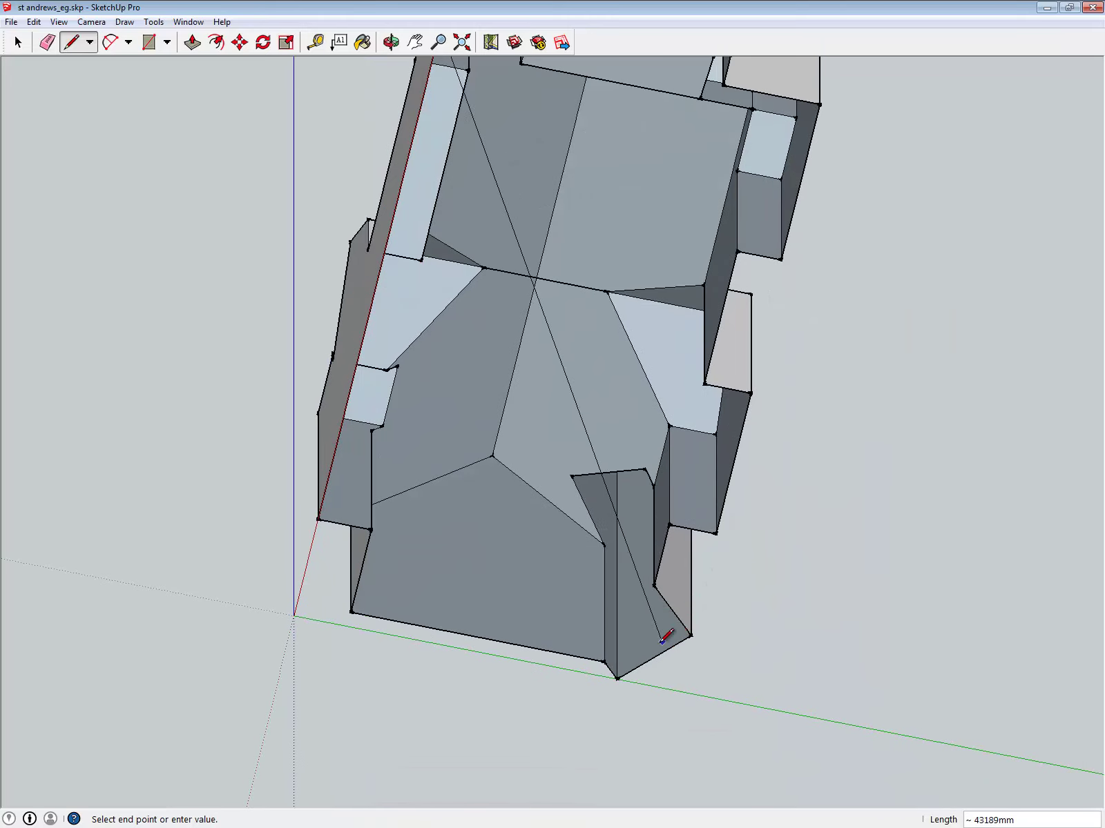
left_click(624, 669)
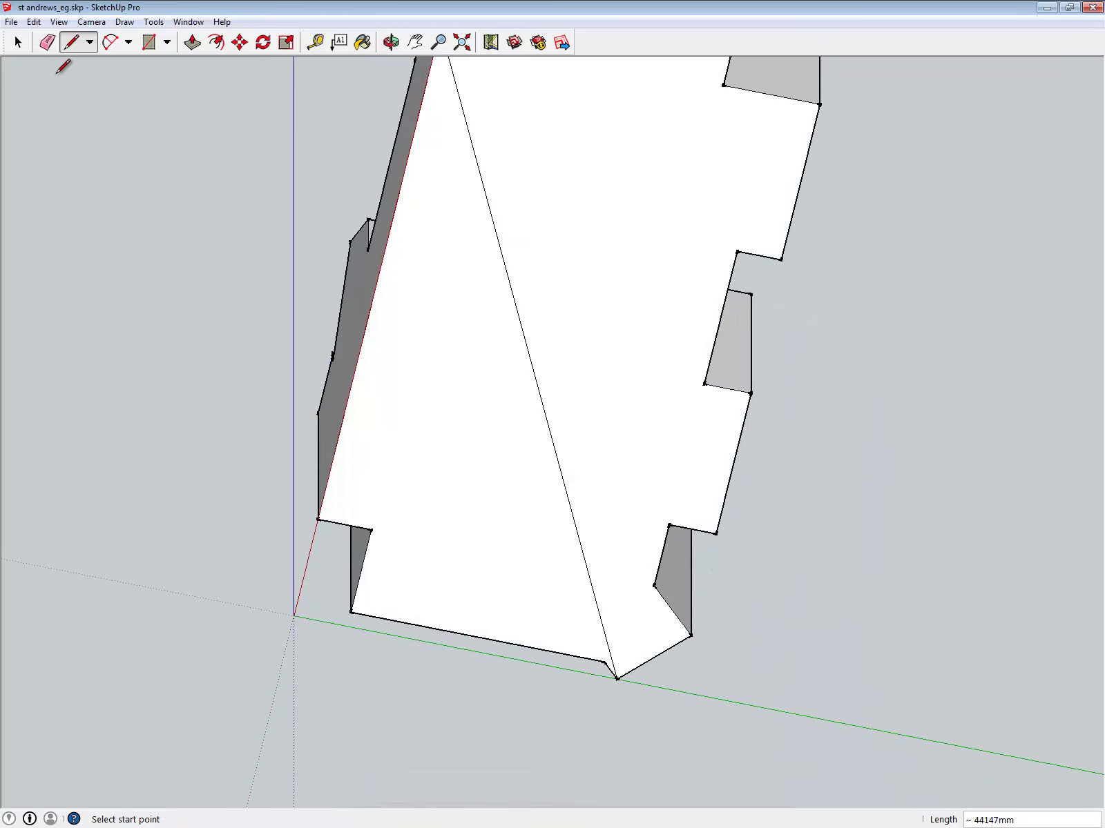
Erase the diagonal line across the base so the underside becomes one face.
left_click(47, 42)
left_click(528, 343)
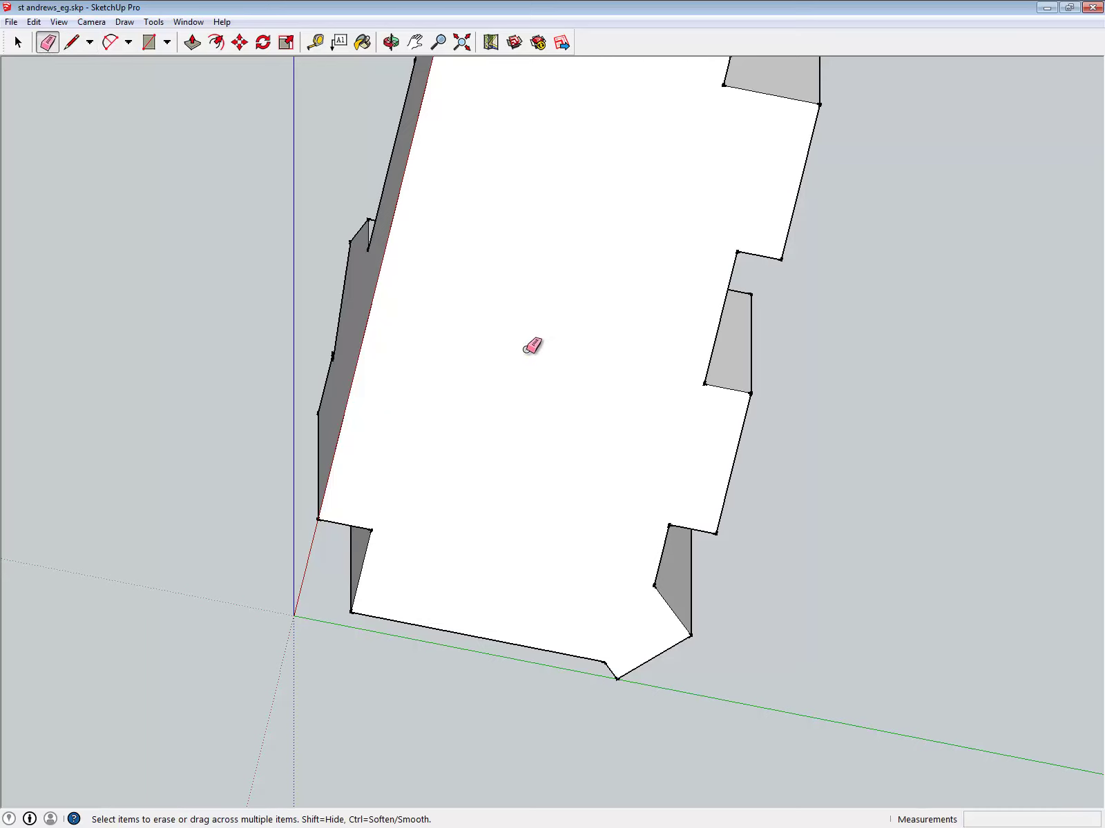
scroll(530, 345, "down", 5)
mouse_move(540, 274)
middle_mouse_down()
mouse_move(547, 446)
mouse_move(463, 269)
mouse_move(617, 537)
mouse_move(712, 497)
mouse_move(666, 444)
mouse_move(732, 452)
middle_mouse_up()
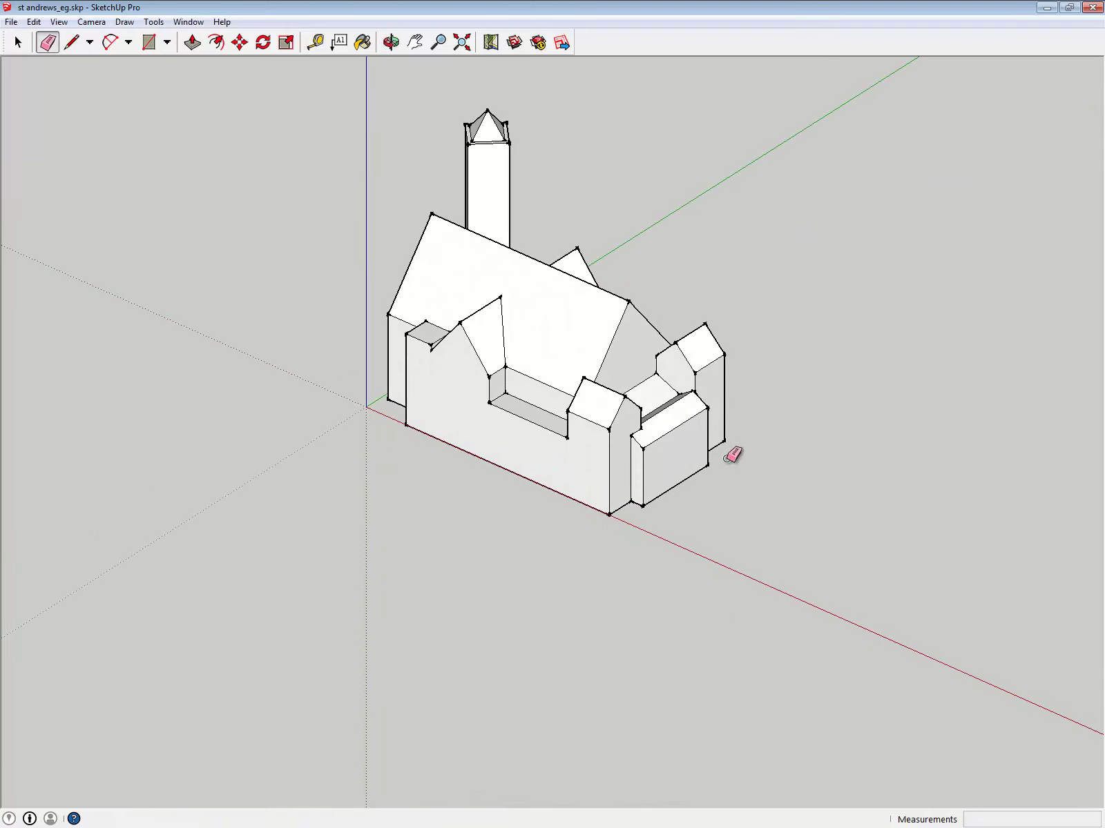
left_click(17, 43)
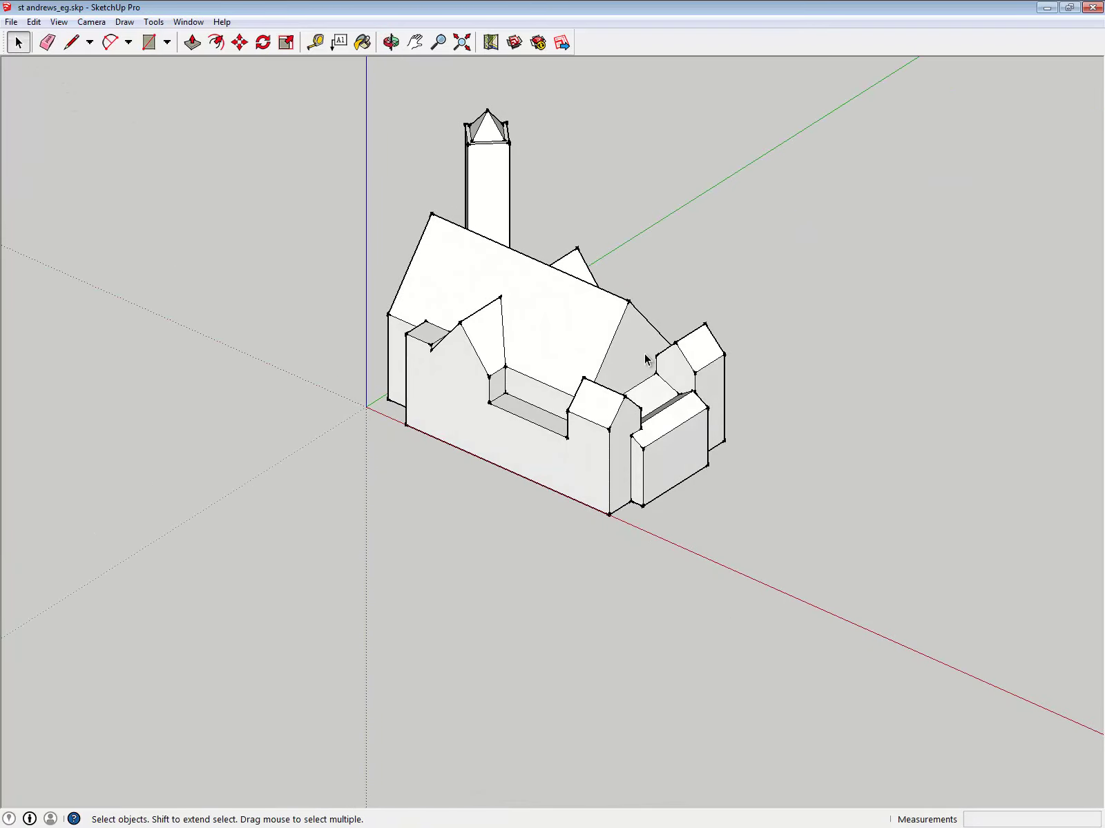
Measure the height of the front corner wall from the ground to the eave with Tape Measure.
middle_click_drag(756, 259, 759, 380, "shift")
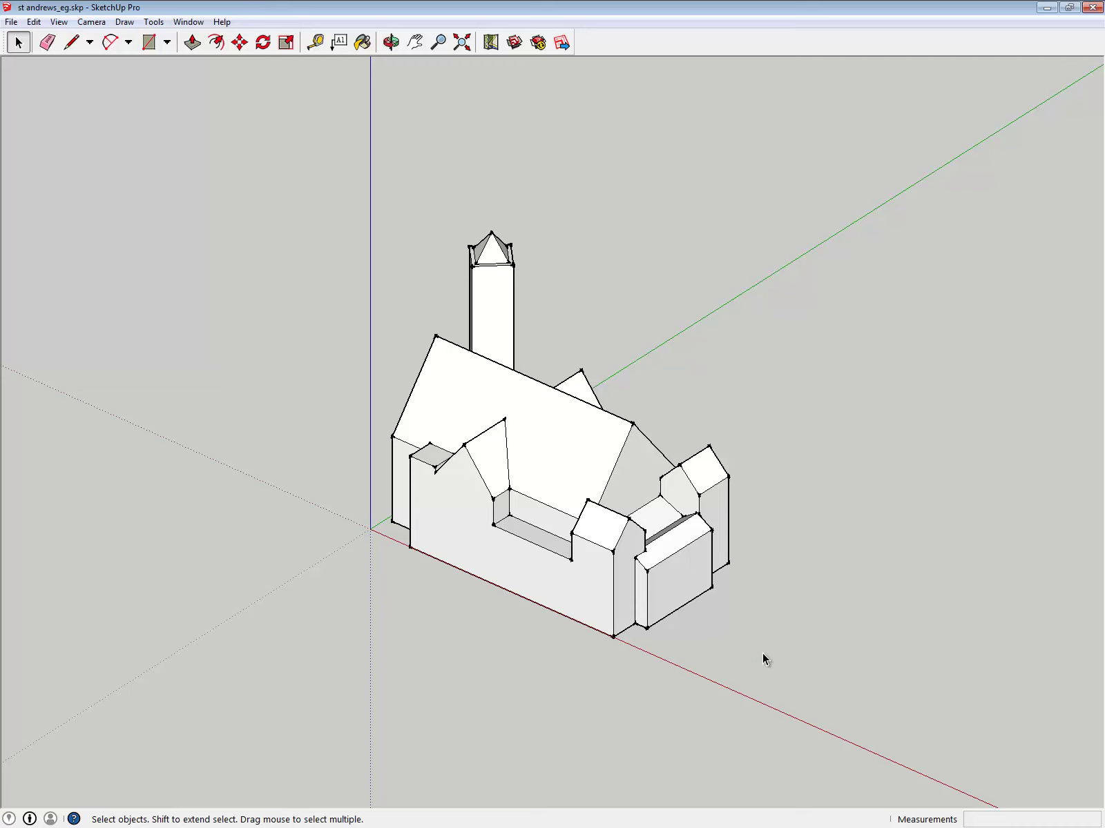
left_click(315, 42)
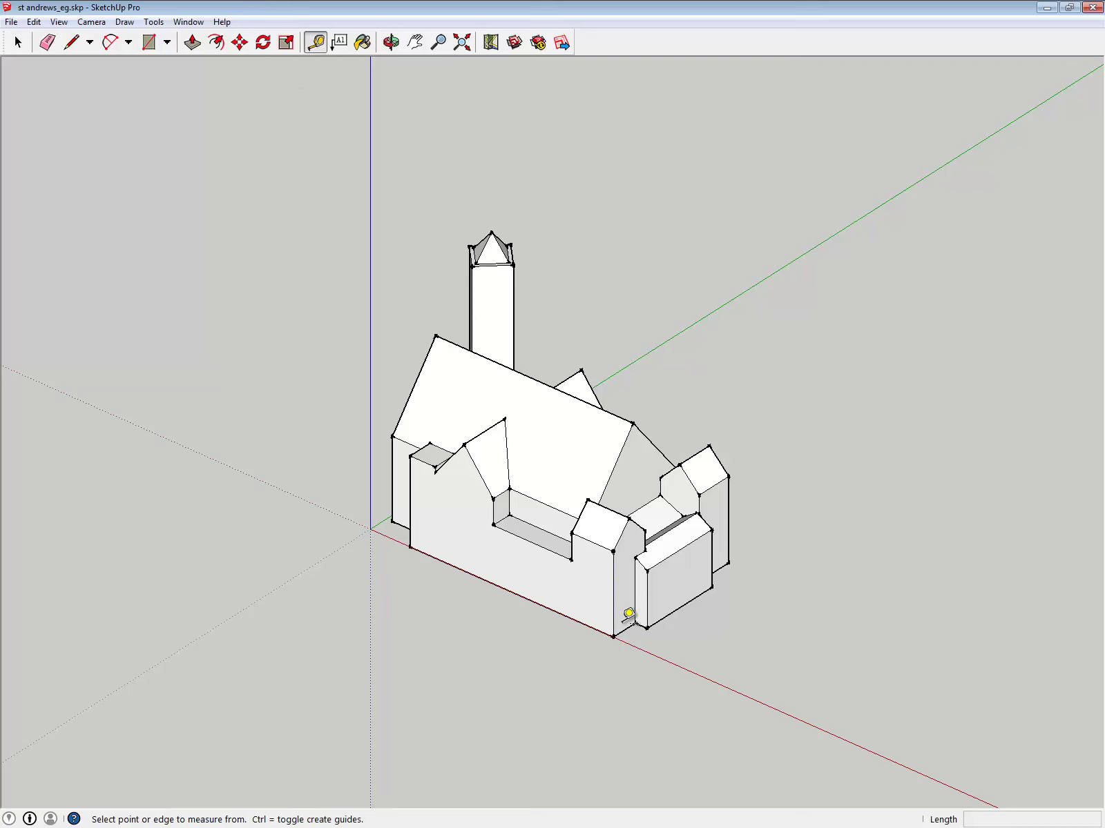
scroll(625, 625, "up", 3)
left_click(608, 645)
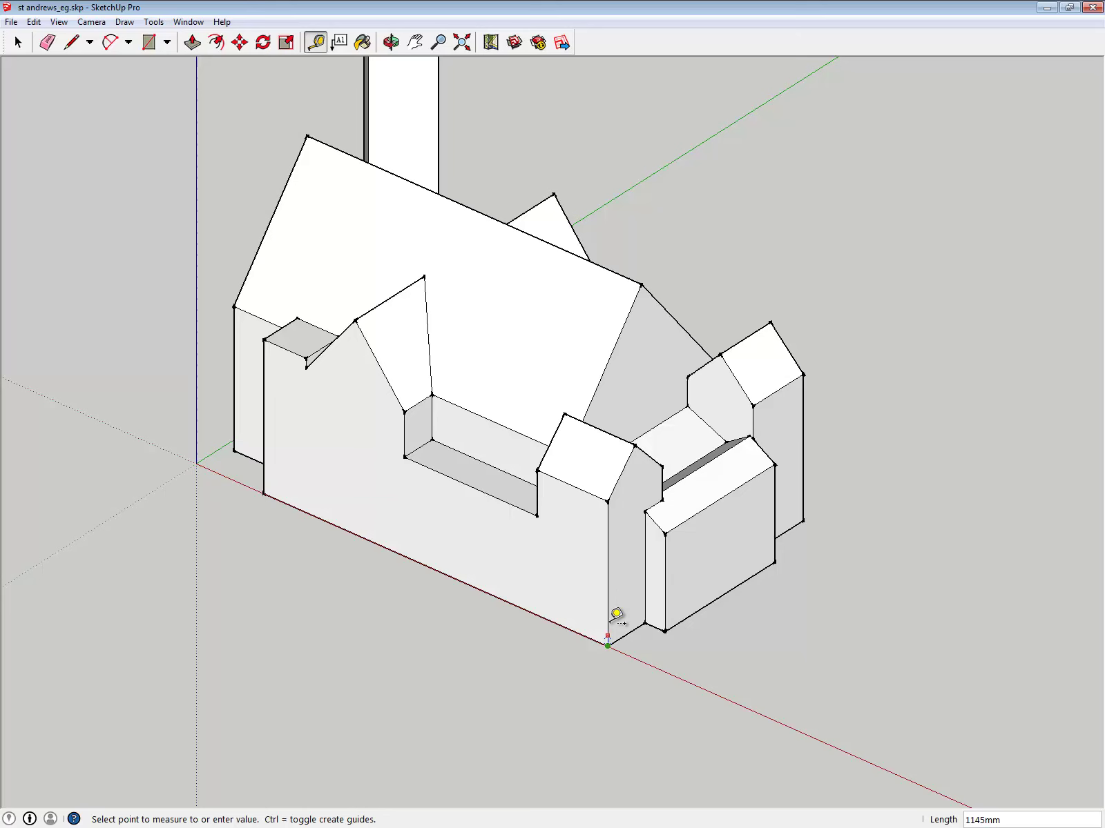
scroll(611, 492, "down", 2)
left_click(612, 492)
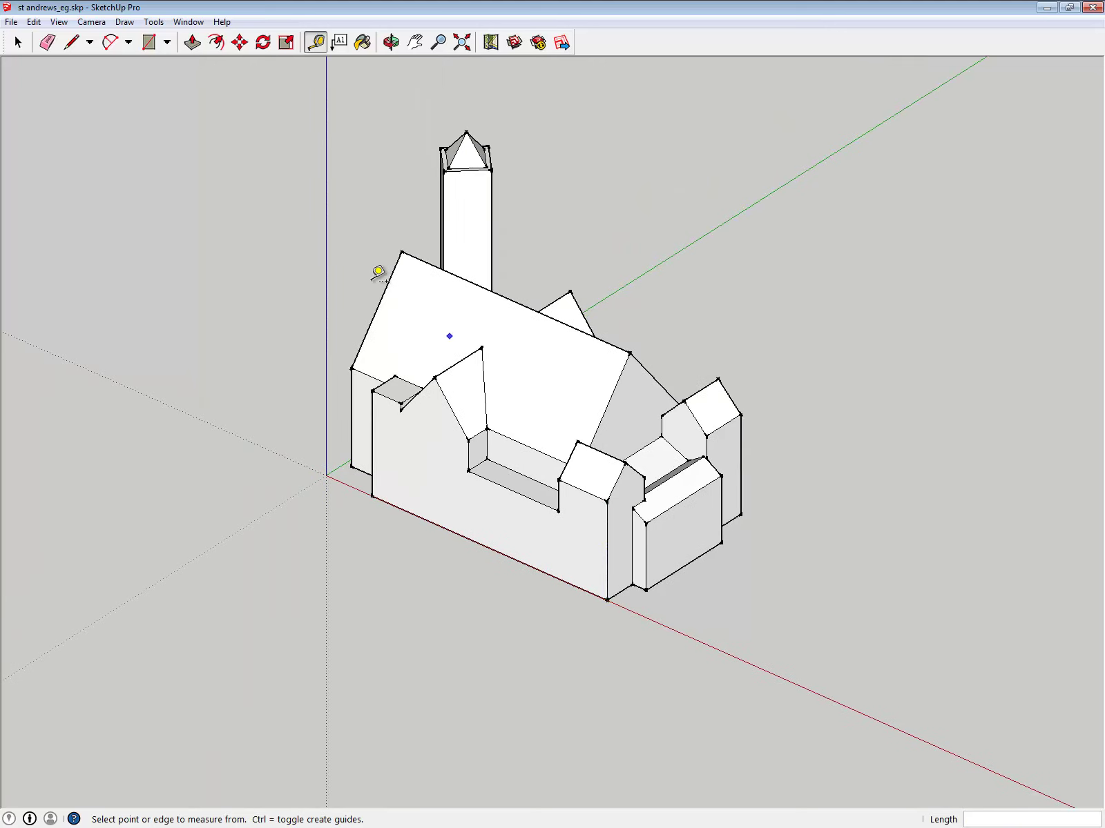
Select the whole building and scale it uniformly about the opposite corner by a factor of .002.
left_click(18, 43)
scroll(434, 341, "down", 1)
scroll(732, 316, "down", 1)
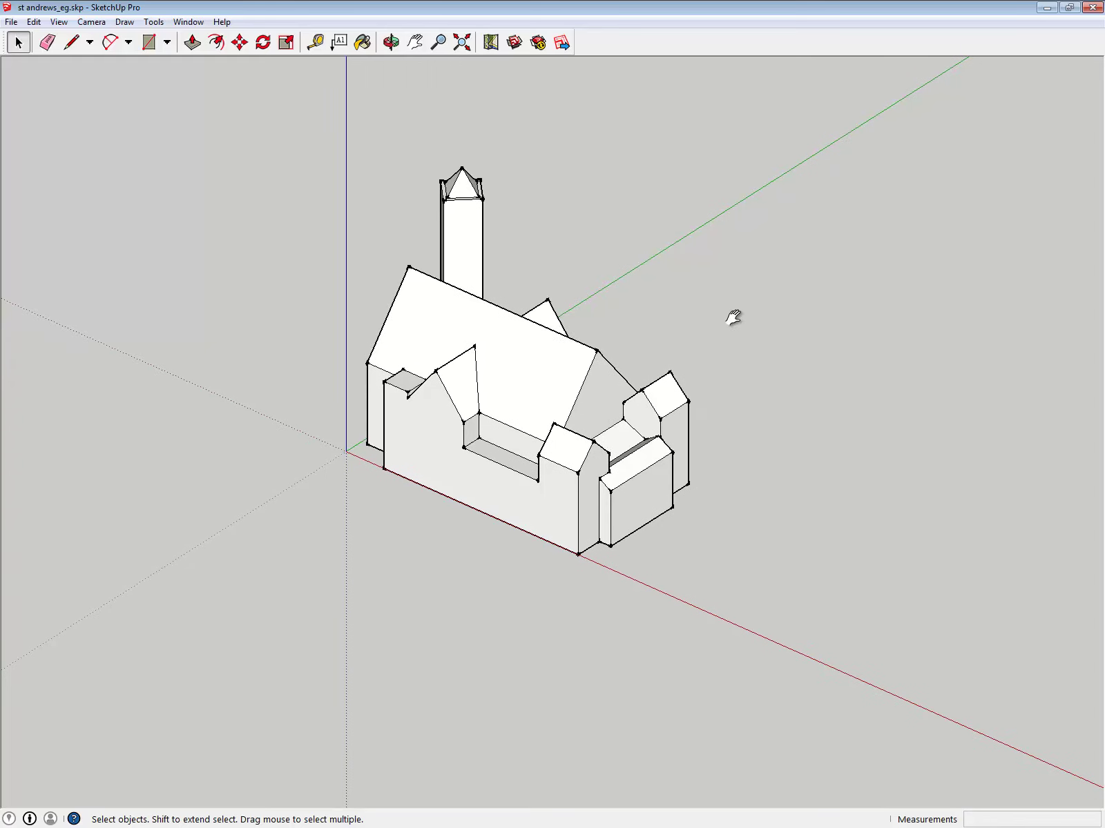
middle_click_drag(731, 316, 754, 360, "shift")
left_click_drag(248, 131, 832, 696)
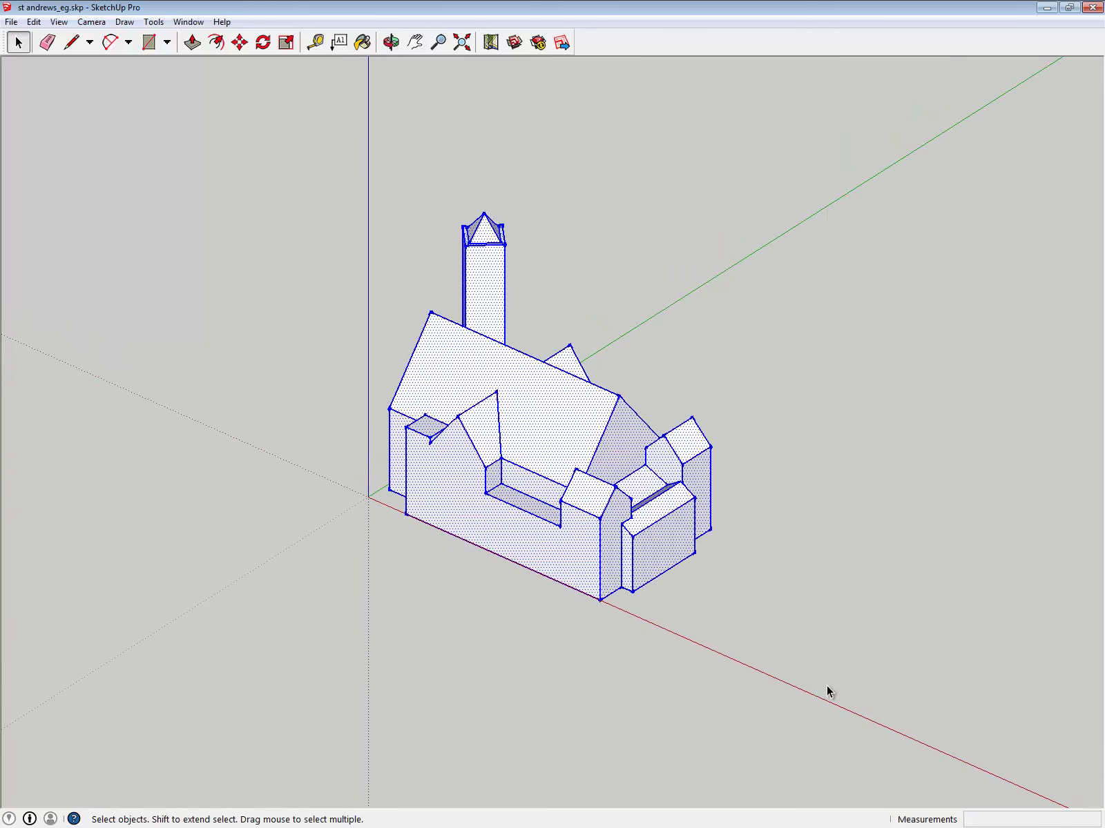
left_click(287, 45)
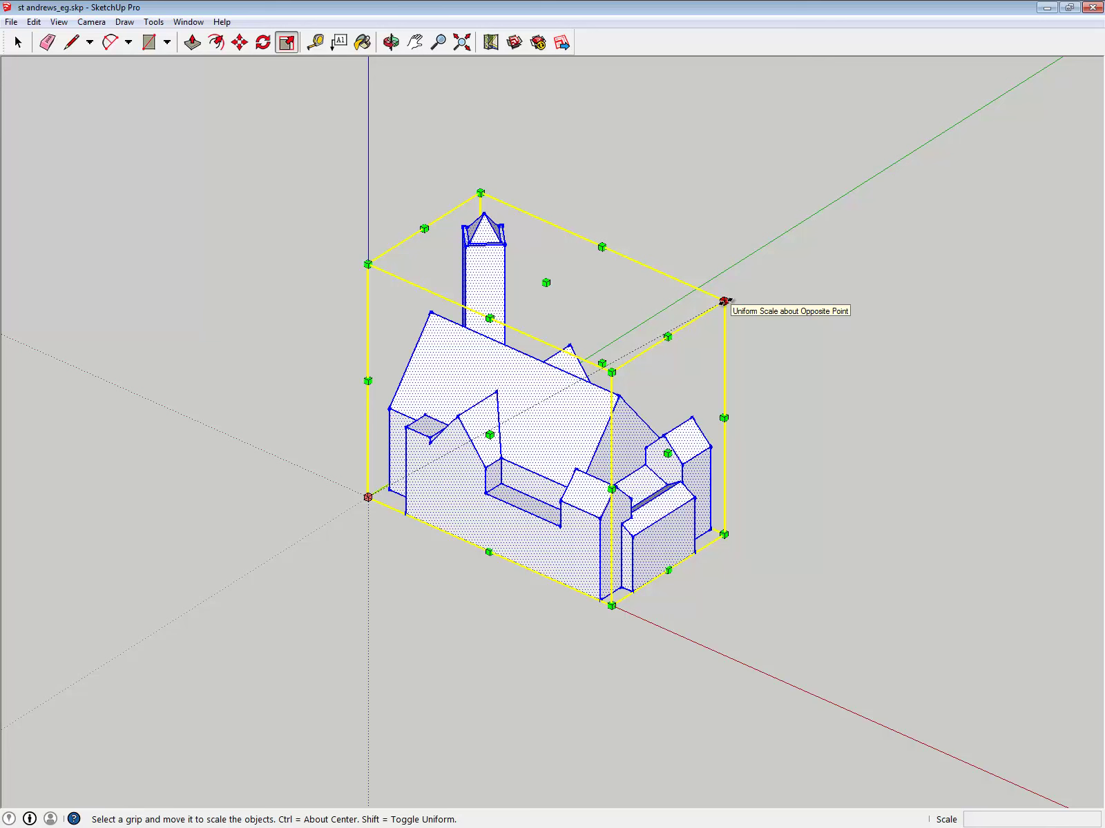
left_click_drag(723, 301, 706, 310)
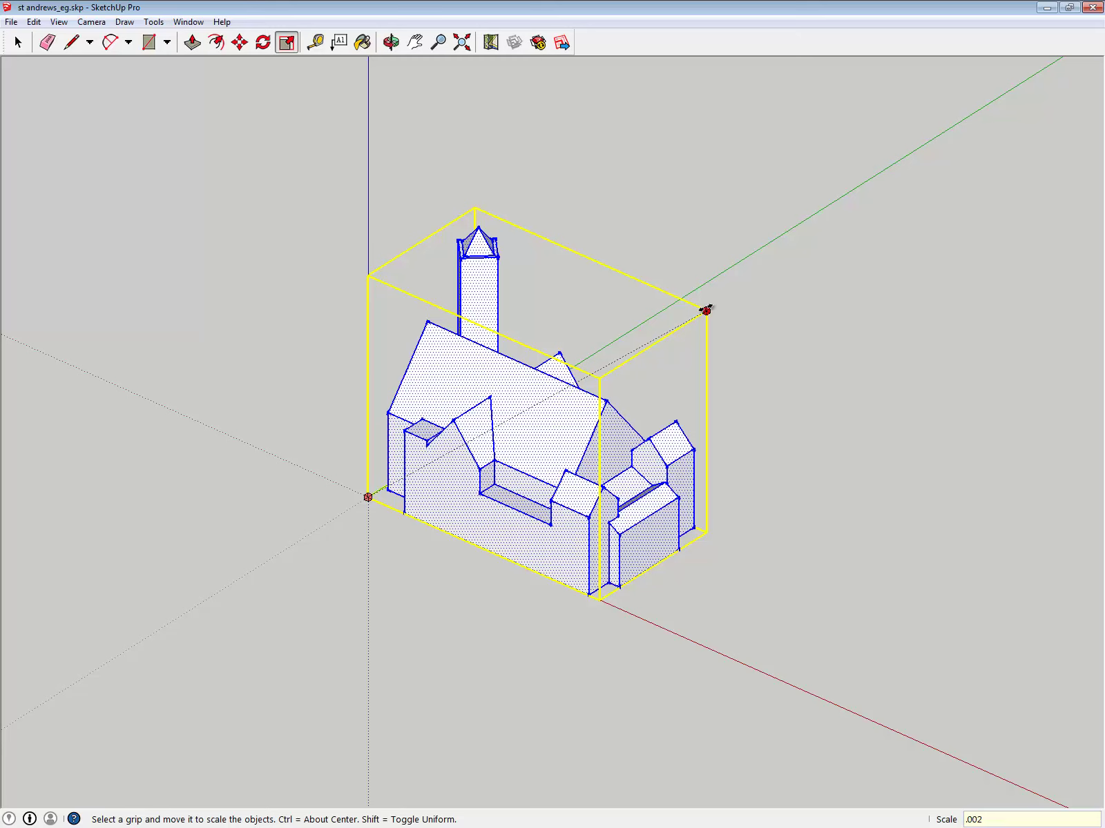
key("Return")
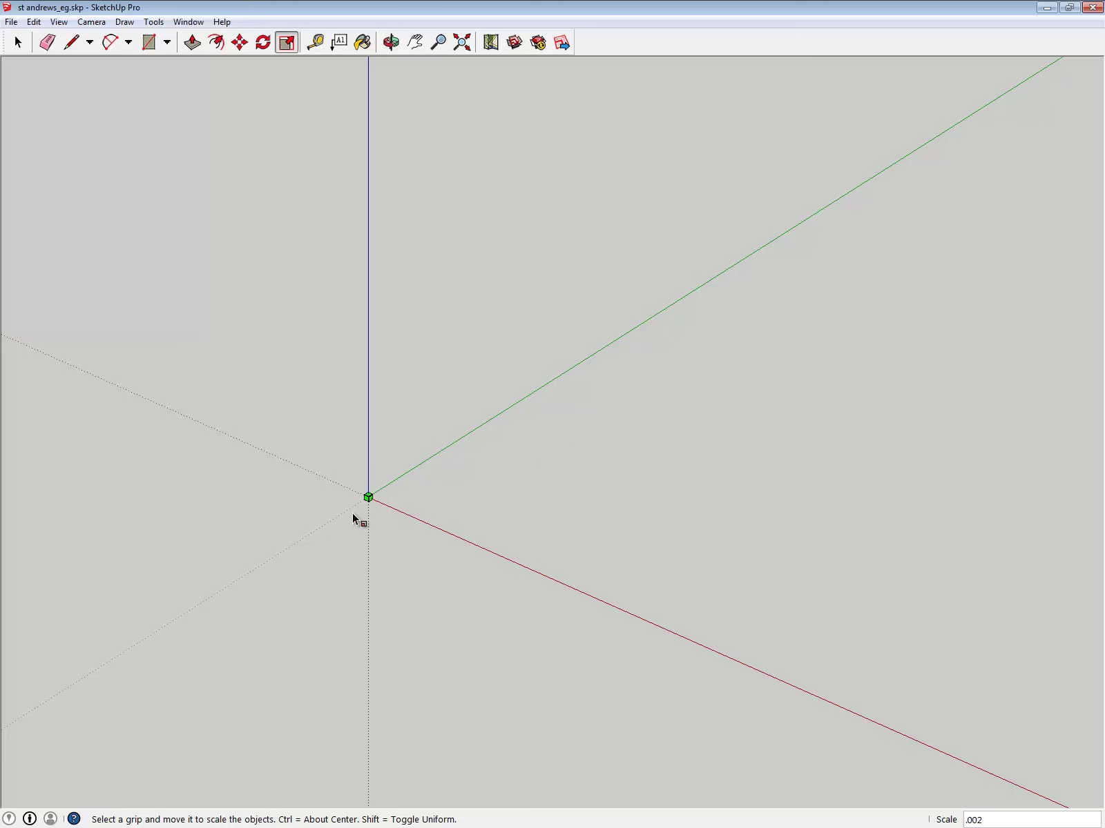
Bring the scaled-down building near the origin into close view and clear the selection.
middle_click_drag(352, 513, 363, 505, "shift")
scroll(373, 497, "up", 5)
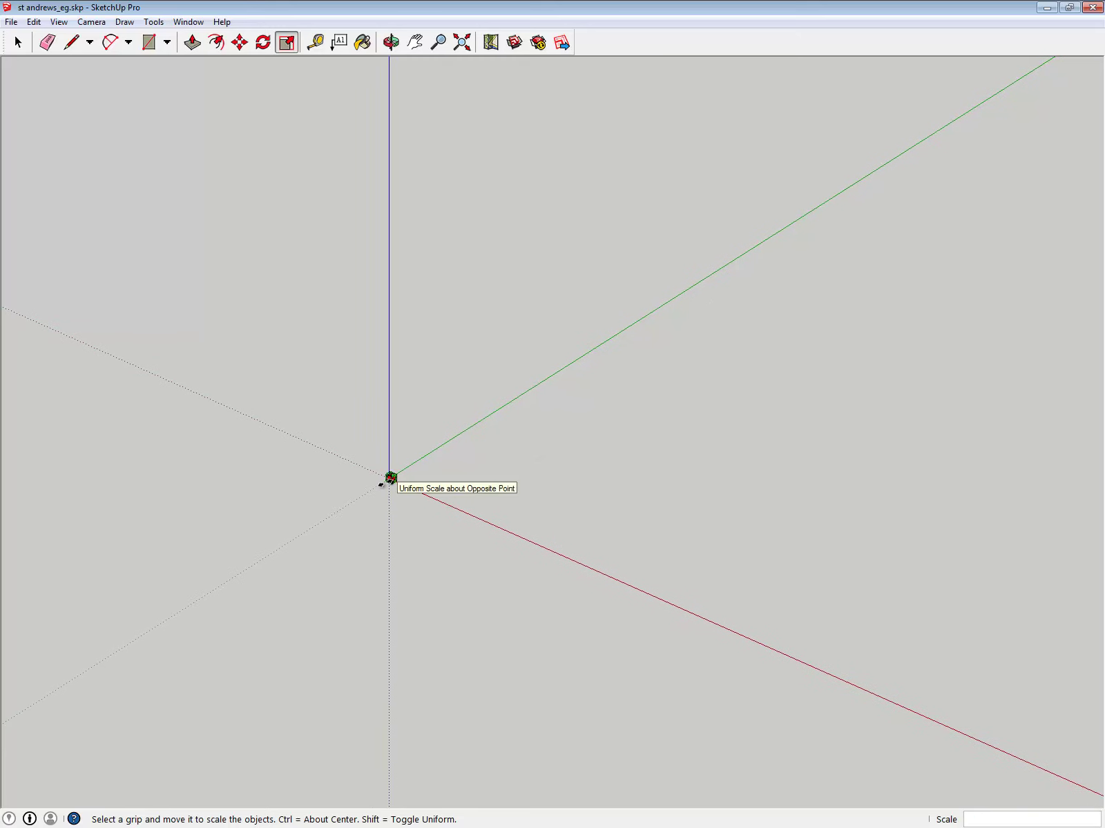
scroll(395, 477, "up", 8)
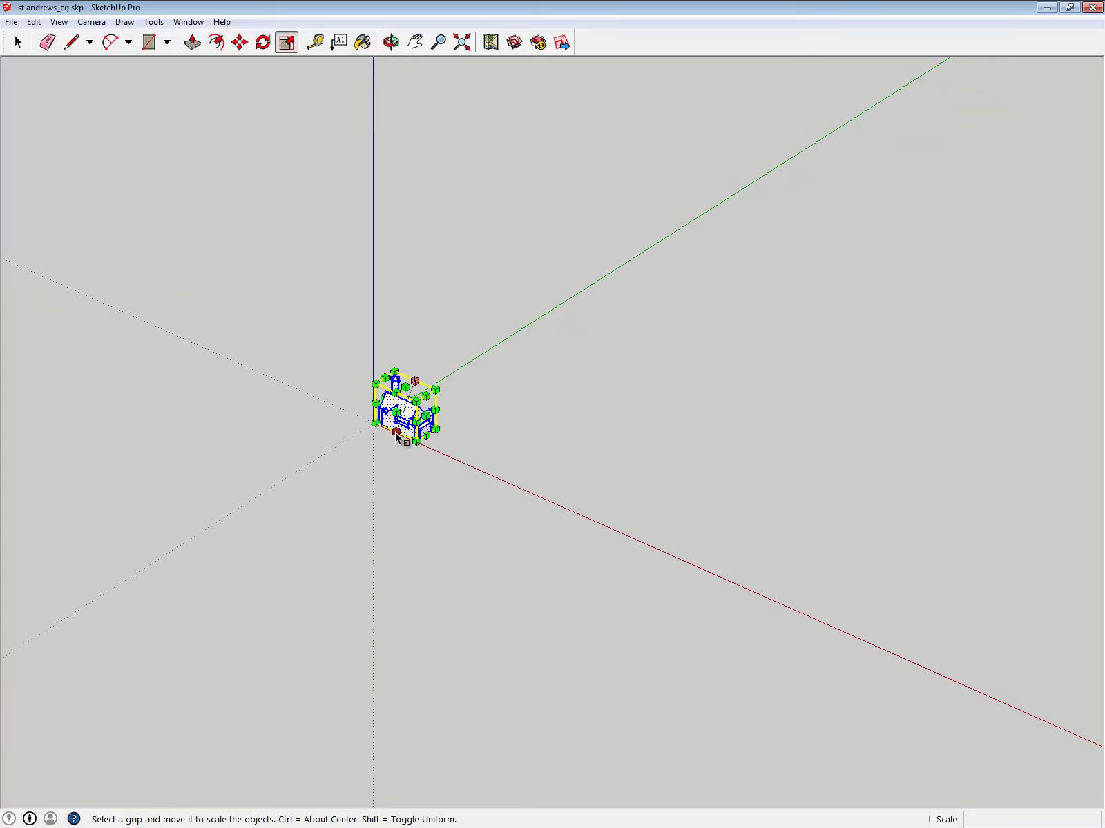
scroll(395, 433, "up", 3)
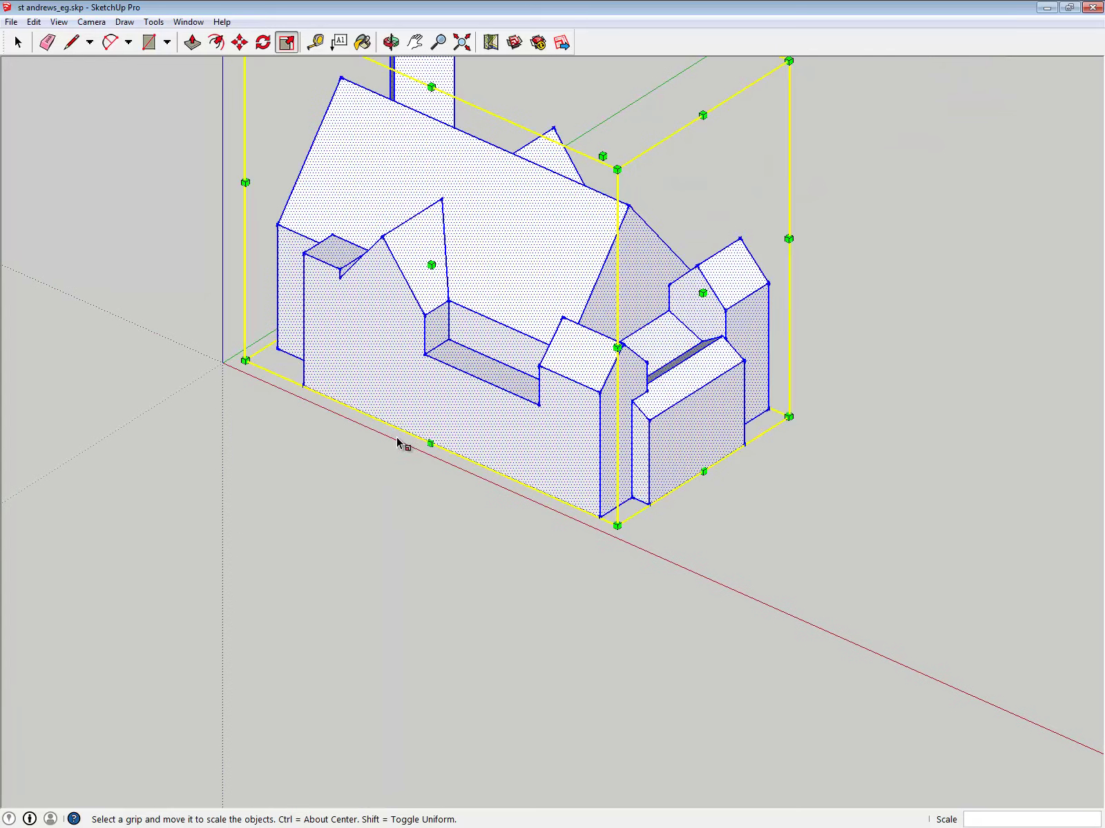
left_click(436, 540)
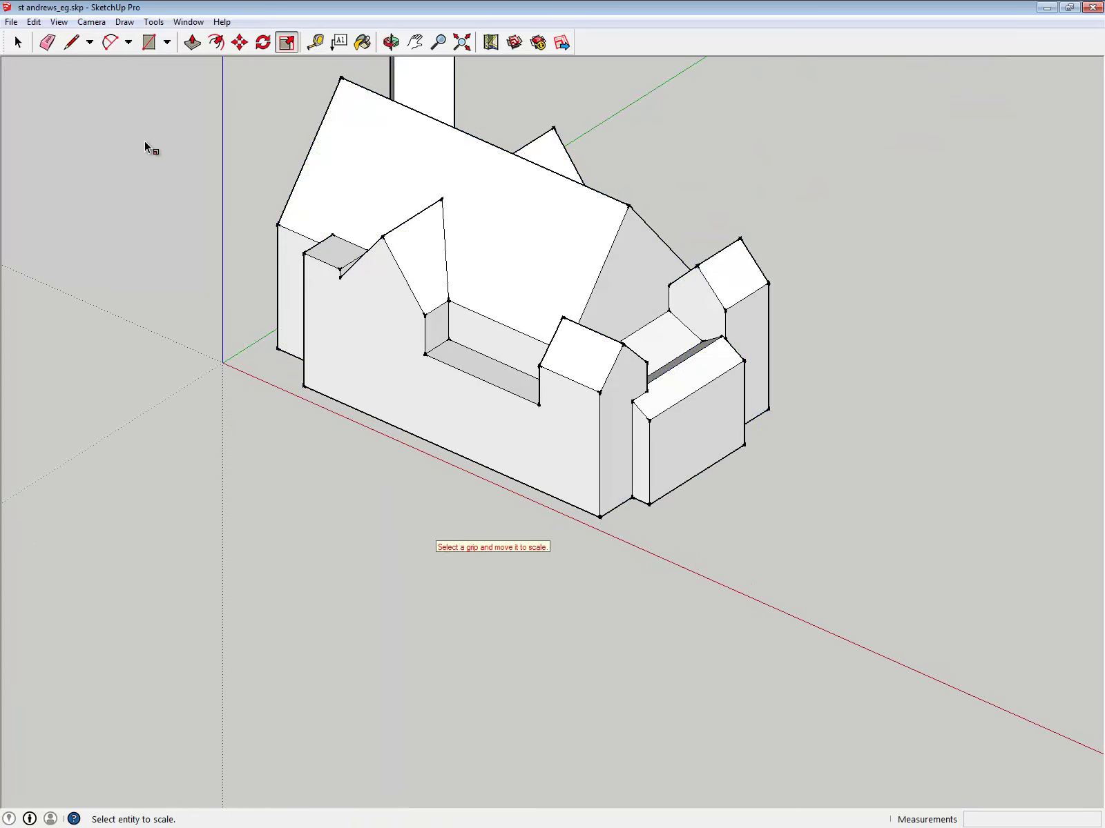
Measure the height of the scaled-down building's front corner wall from the ground to the eave with Tape Measure.
left_click(18, 43)
middle_click_drag(830, 348, 826, 469, "shift")
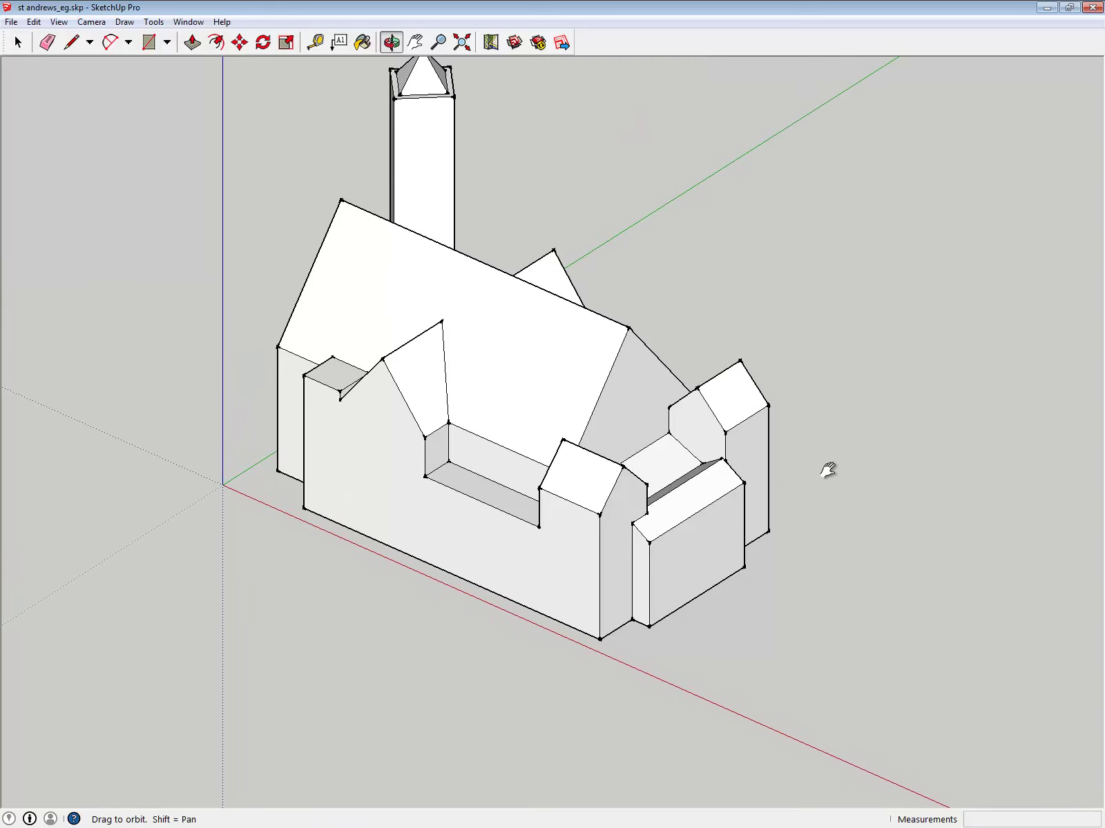
left_click(317, 43)
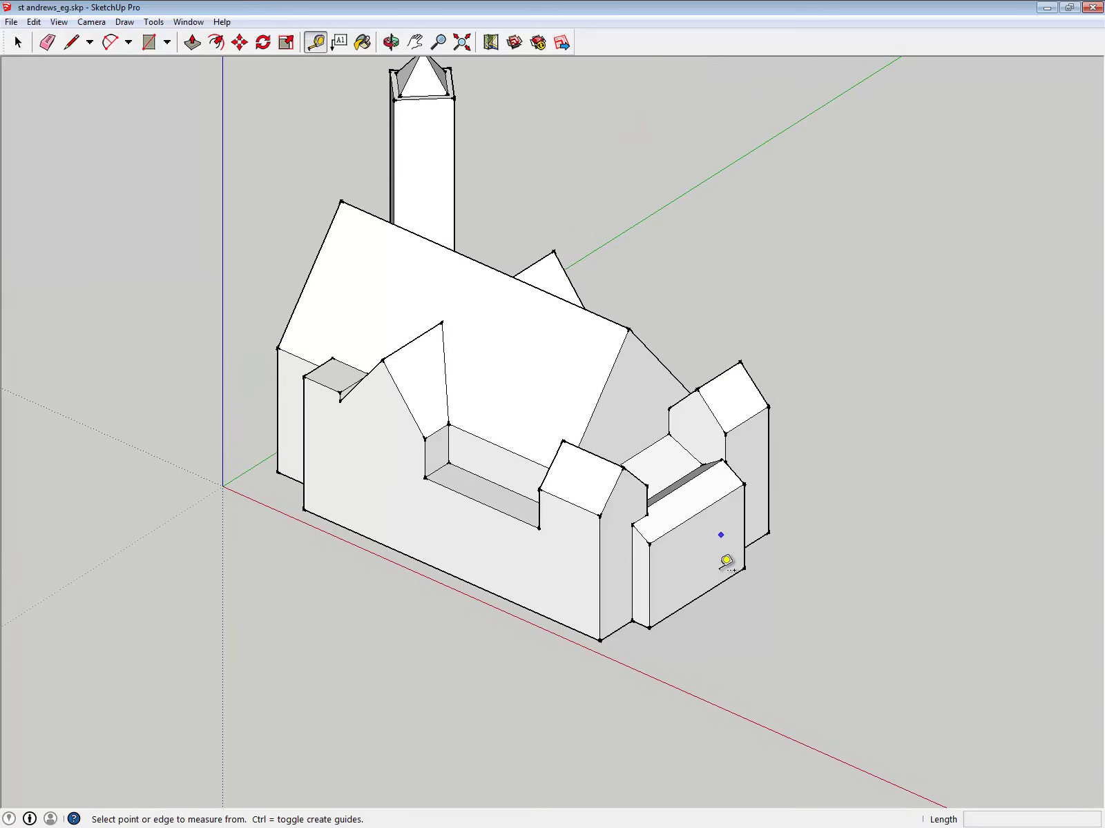
left_click(599, 640)
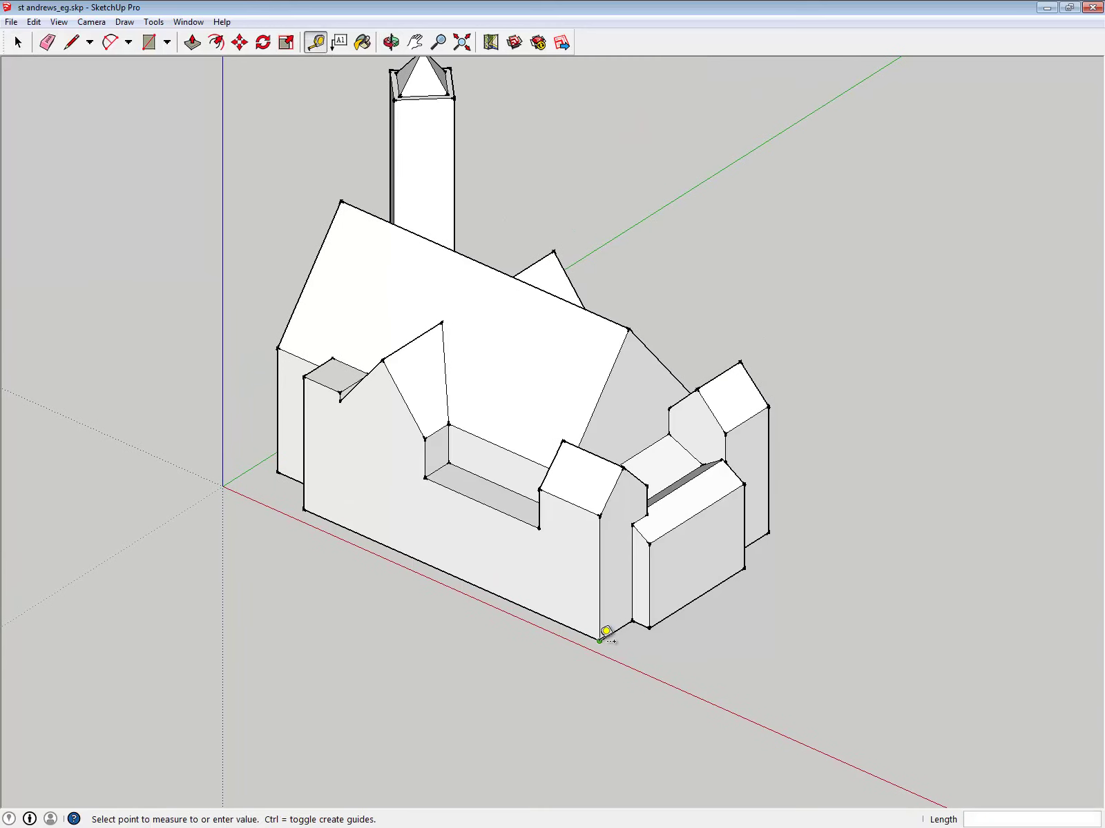
left_click(611, 505)
Measure the tower's height from its outer base corner to the level of its pointed roof with Tape Measure.
scroll(711, 389, "down", 3)
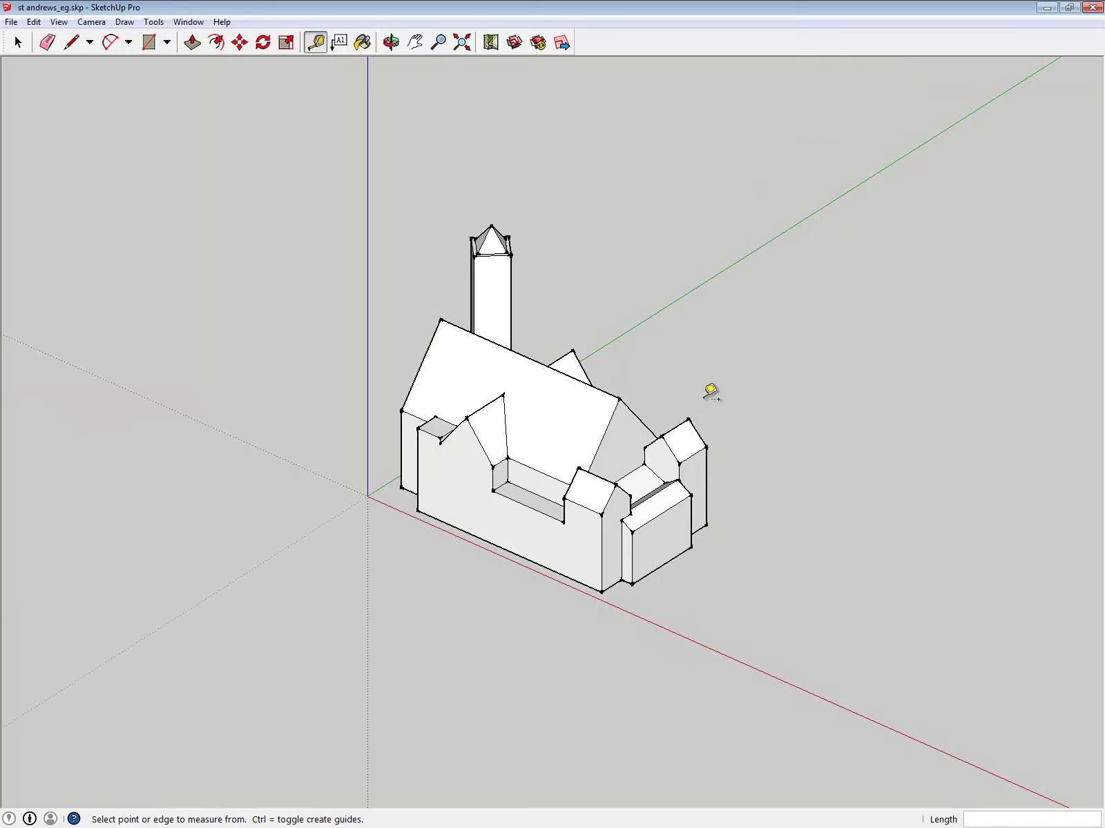
middle_click_drag(711, 389, 656, 446, "shift")
key("o")
middle_click_drag(847, 485, 371, 551)
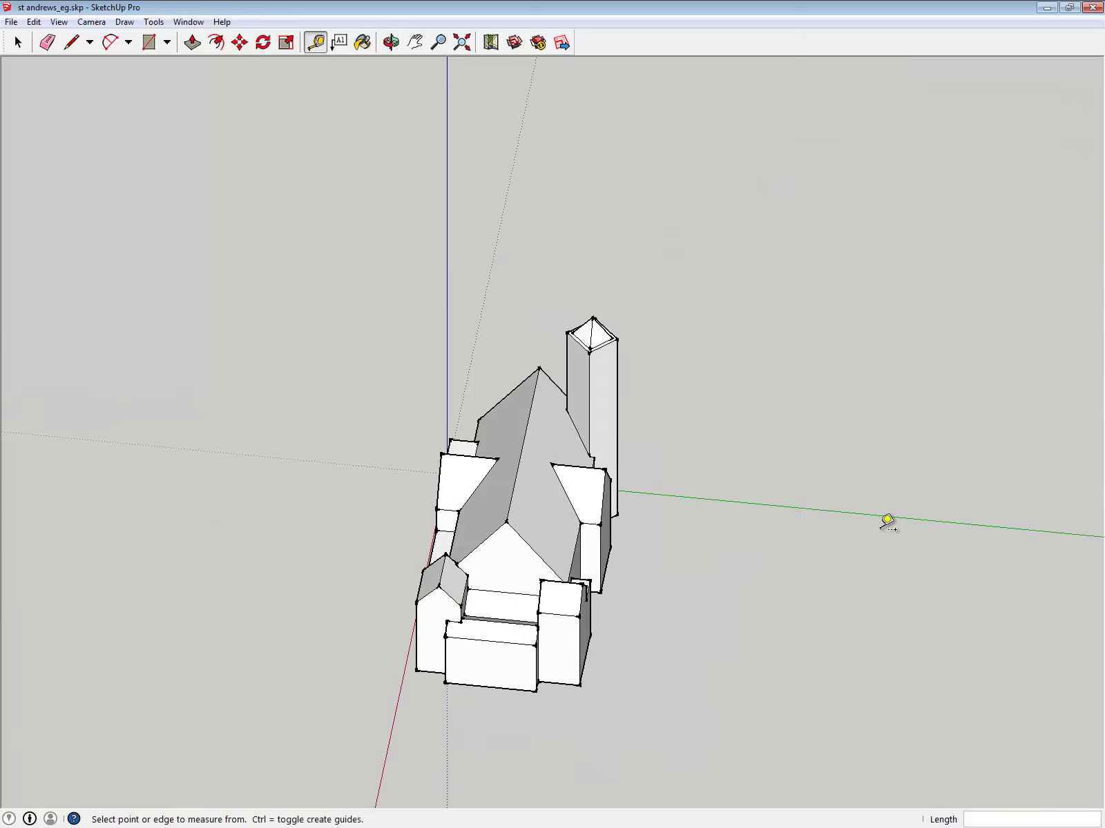
middle_click_drag(888, 521, 647, 533)
left_click(635, 539)
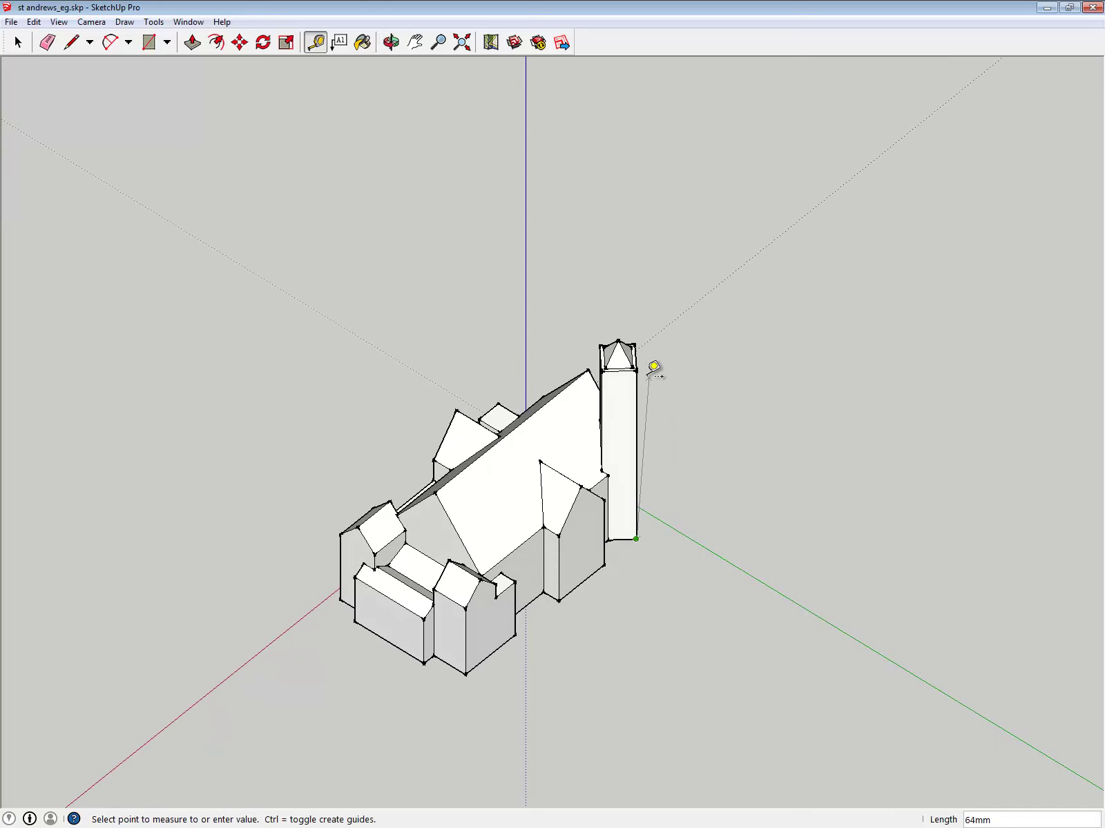
scroll(646, 362, "up", 5)
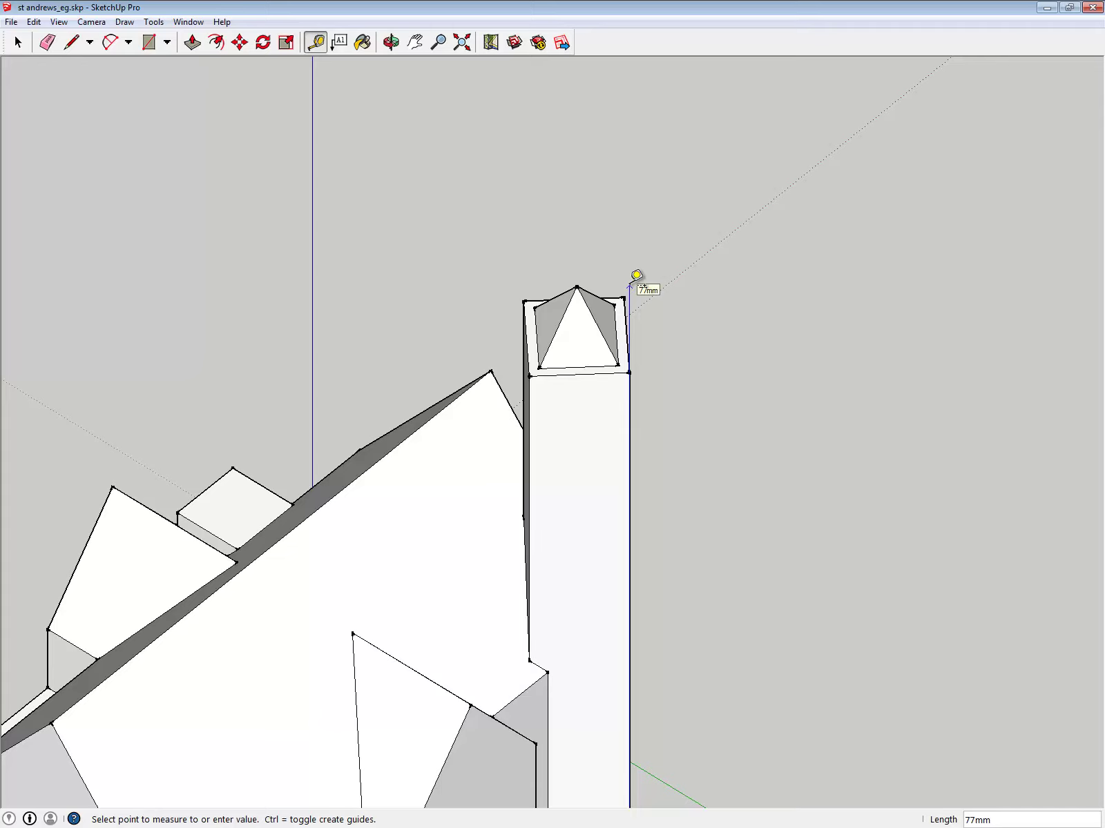
scroll(636, 276, "down", 8)
middle_click_drag(641, 350, 502, 261)
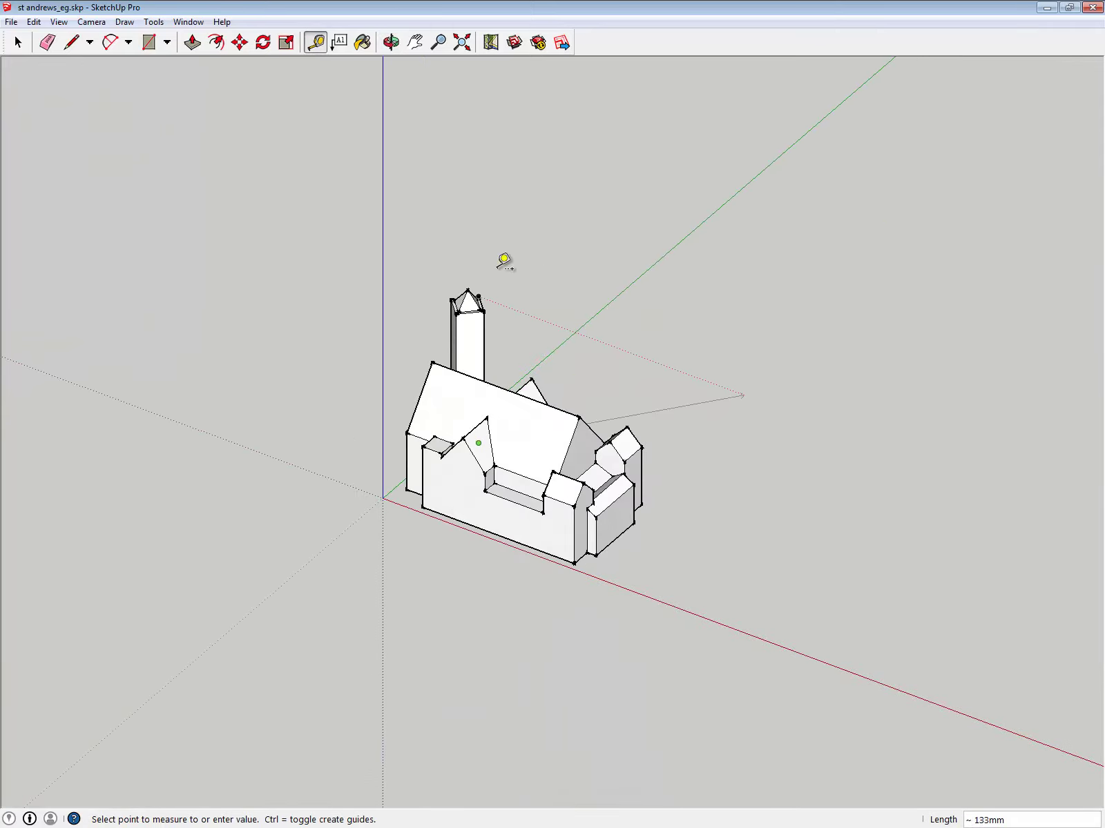
left_click(19, 44)
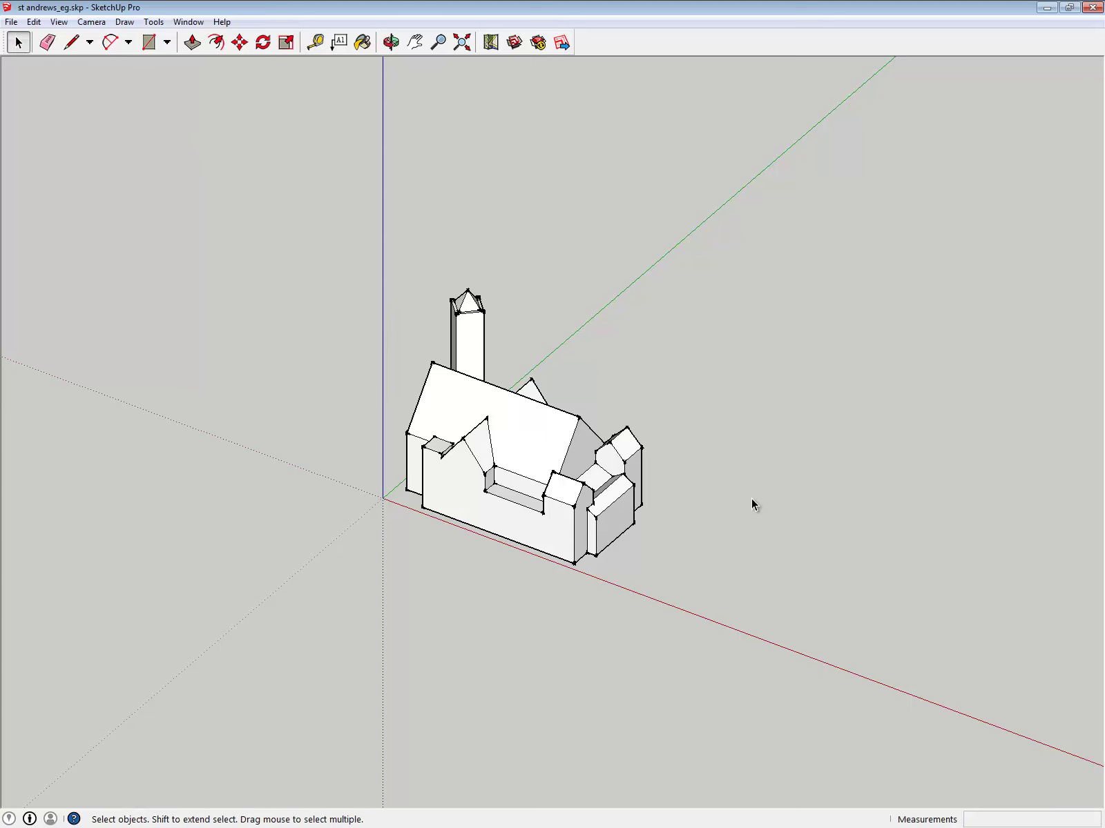
Export the church as the OBJ file st andrews_eg.obj in the Documents folder and save the SketchUp model under its existing name.
middle_click_drag(751, 505, 665, 516)
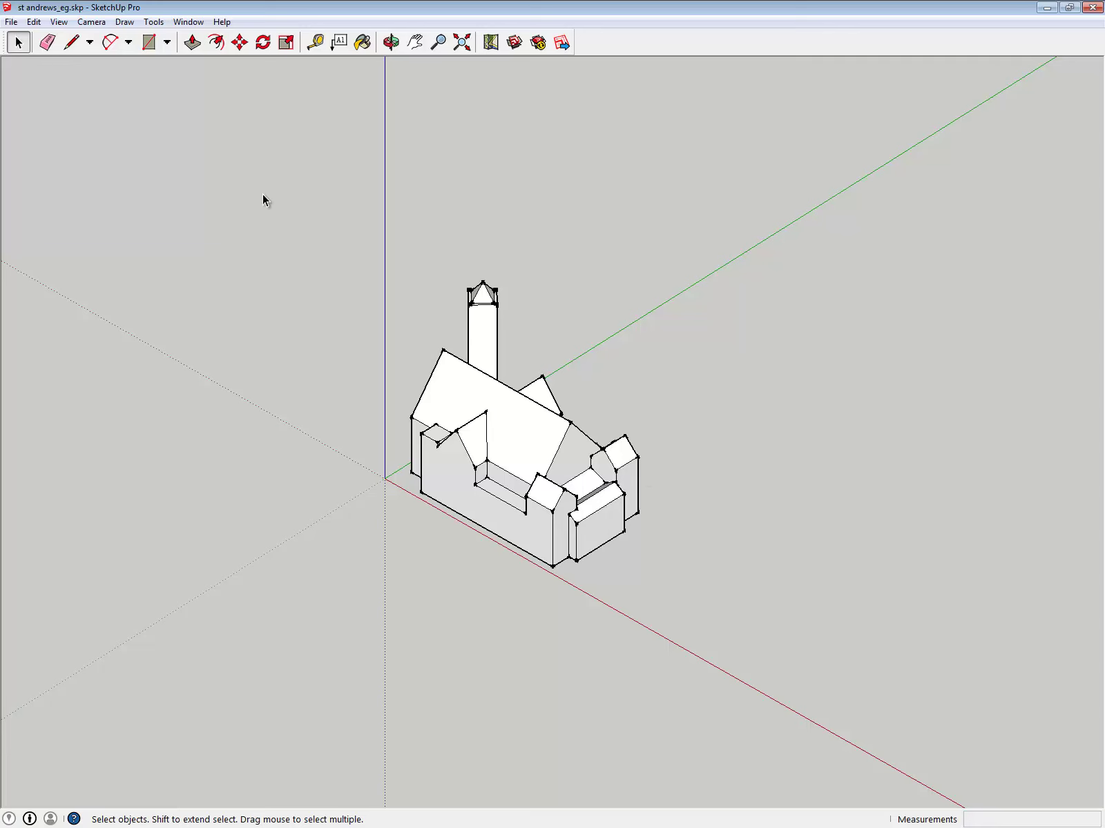
left_click(11, 21)
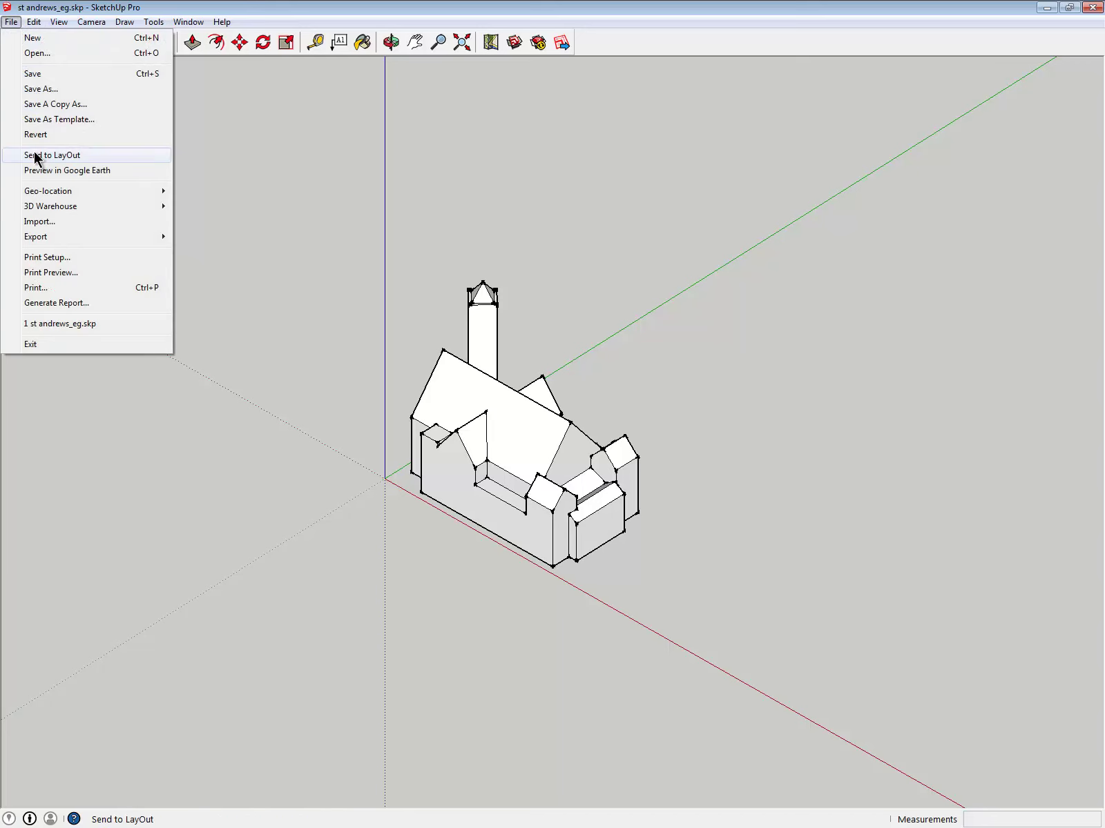
mouse_move(39, 237)
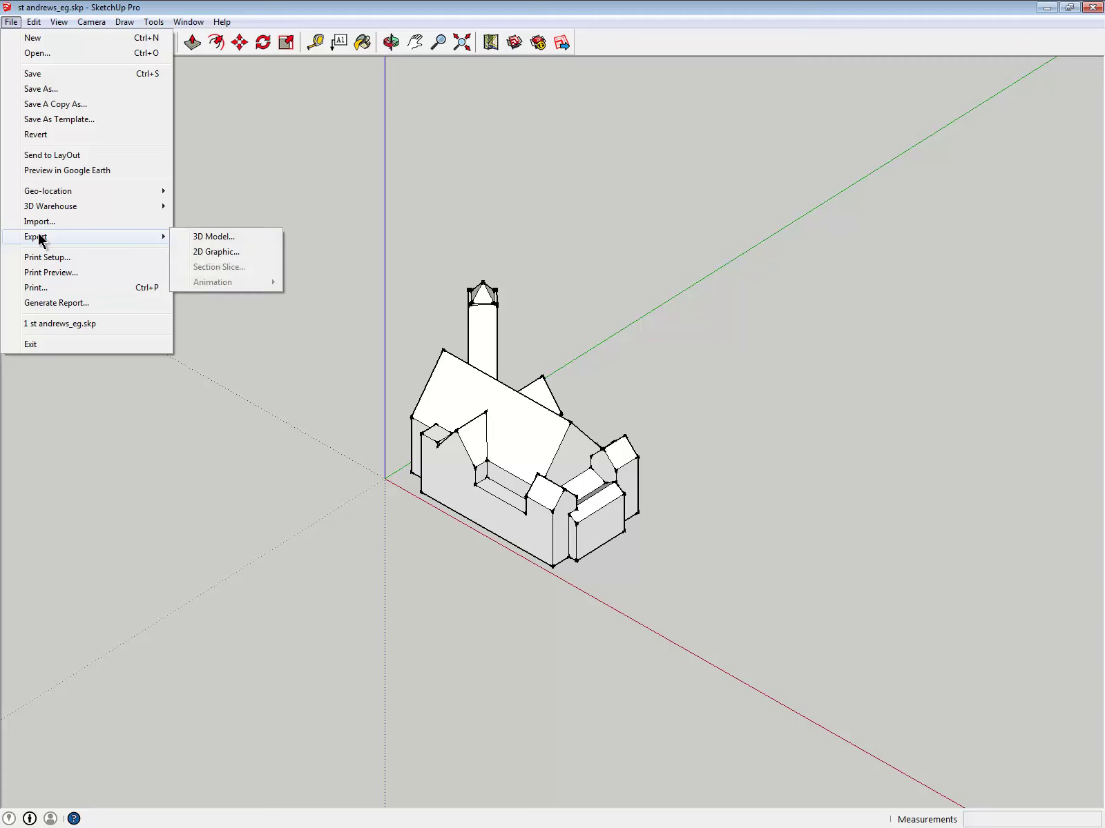
left_click(204, 236)
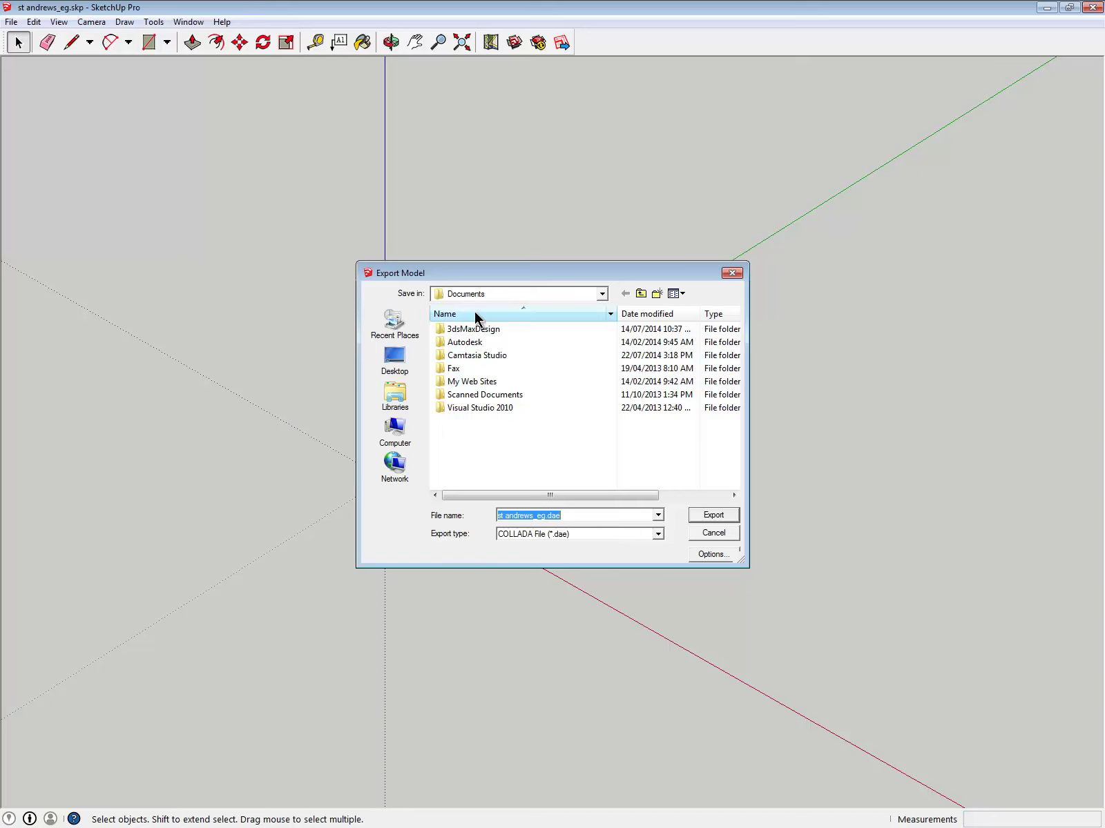
left_click(658, 534)
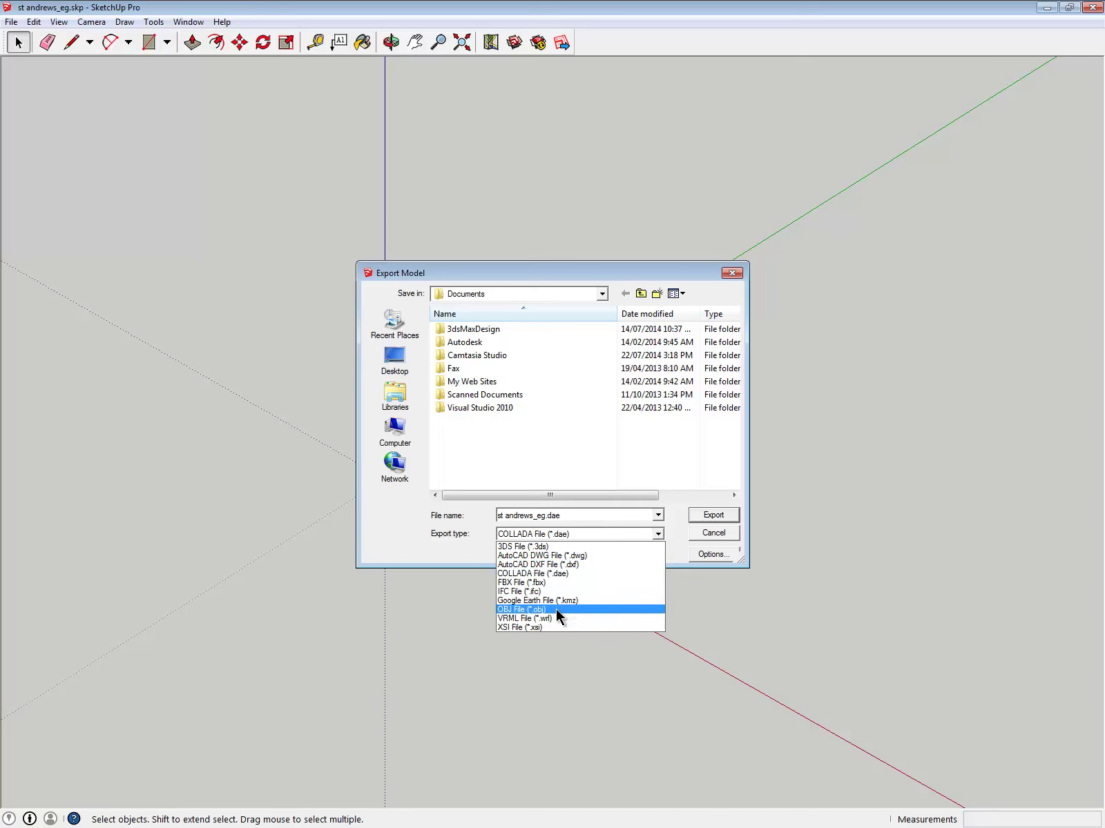
left_click(556, 609)
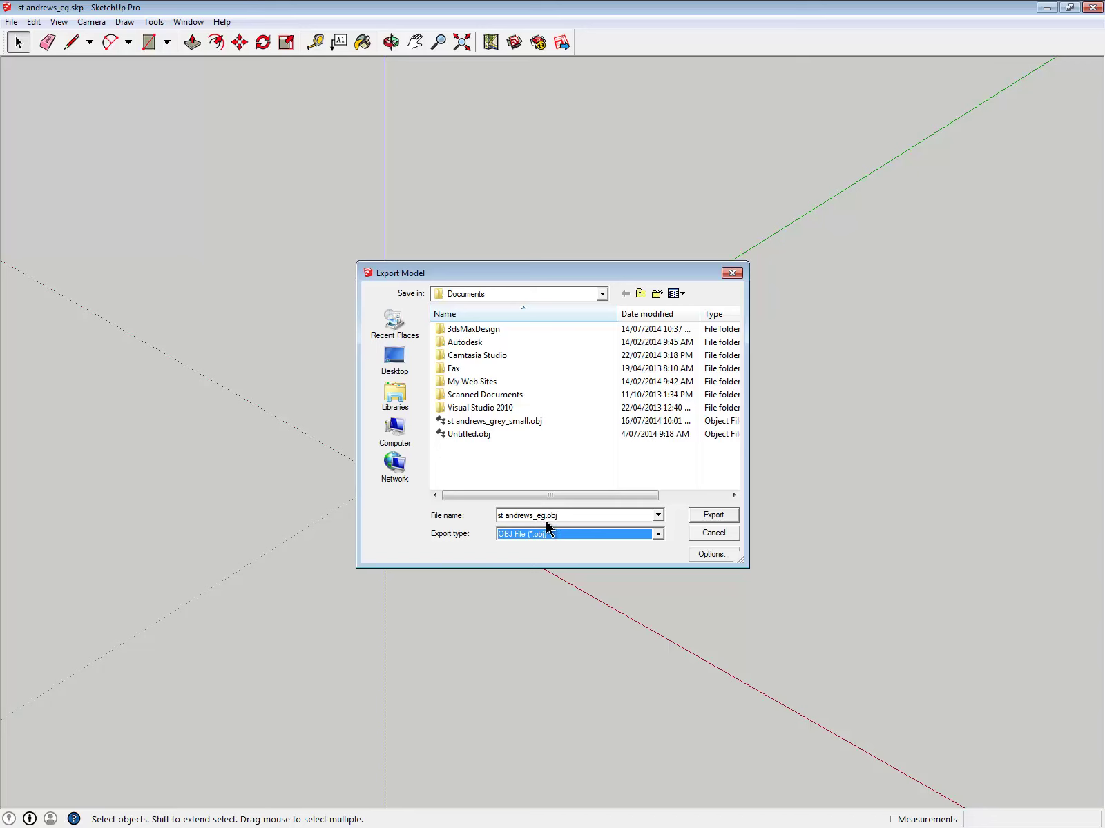
left_click(704, 519)
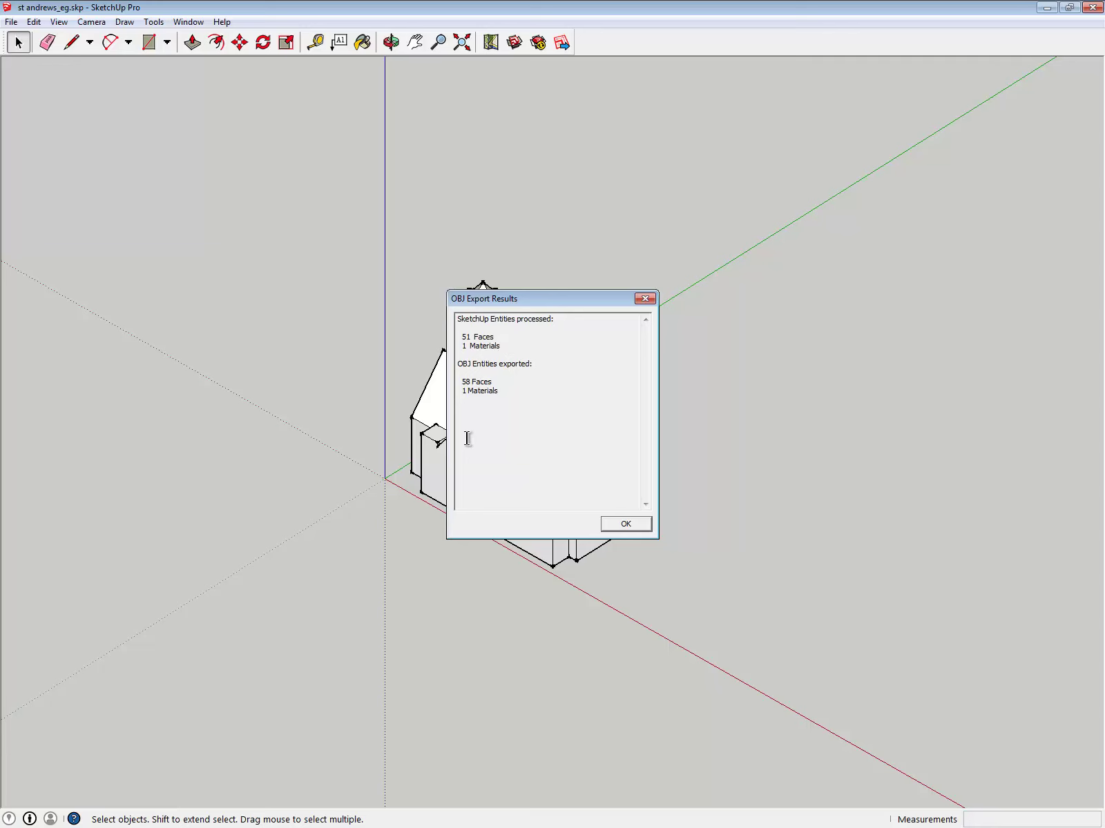
left_click(624, 525)
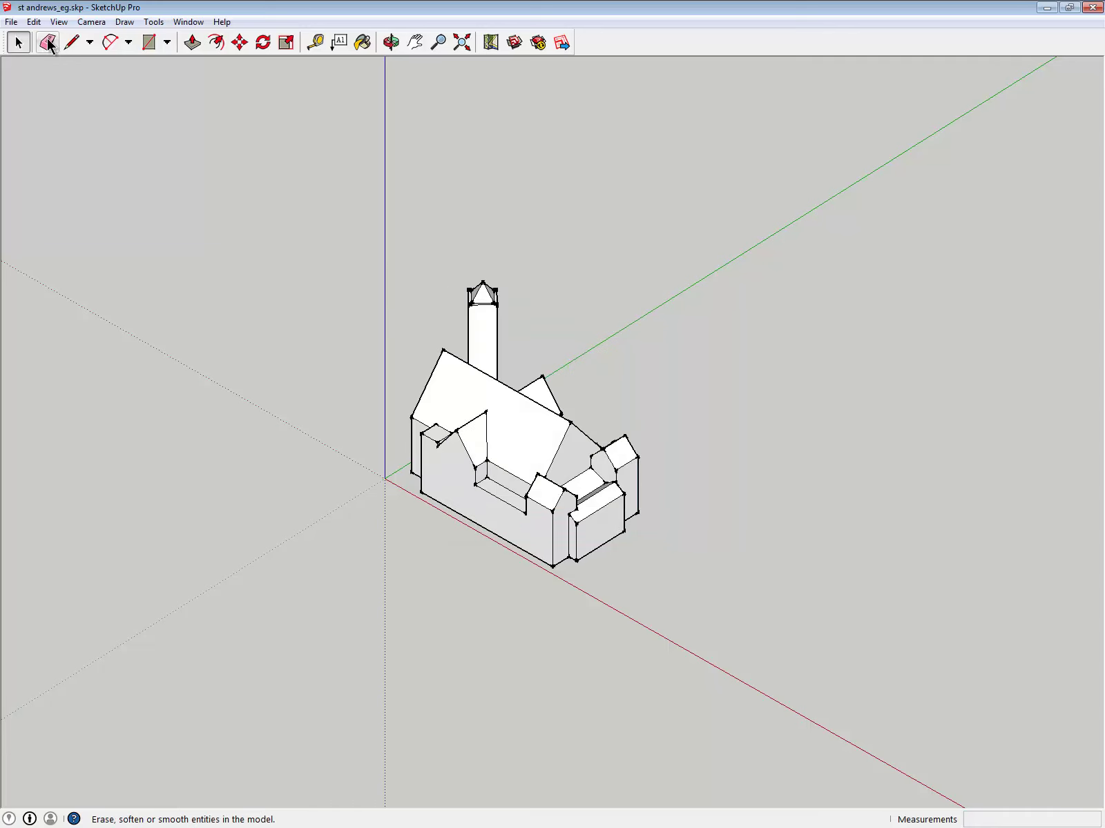
left_click(11, 23)
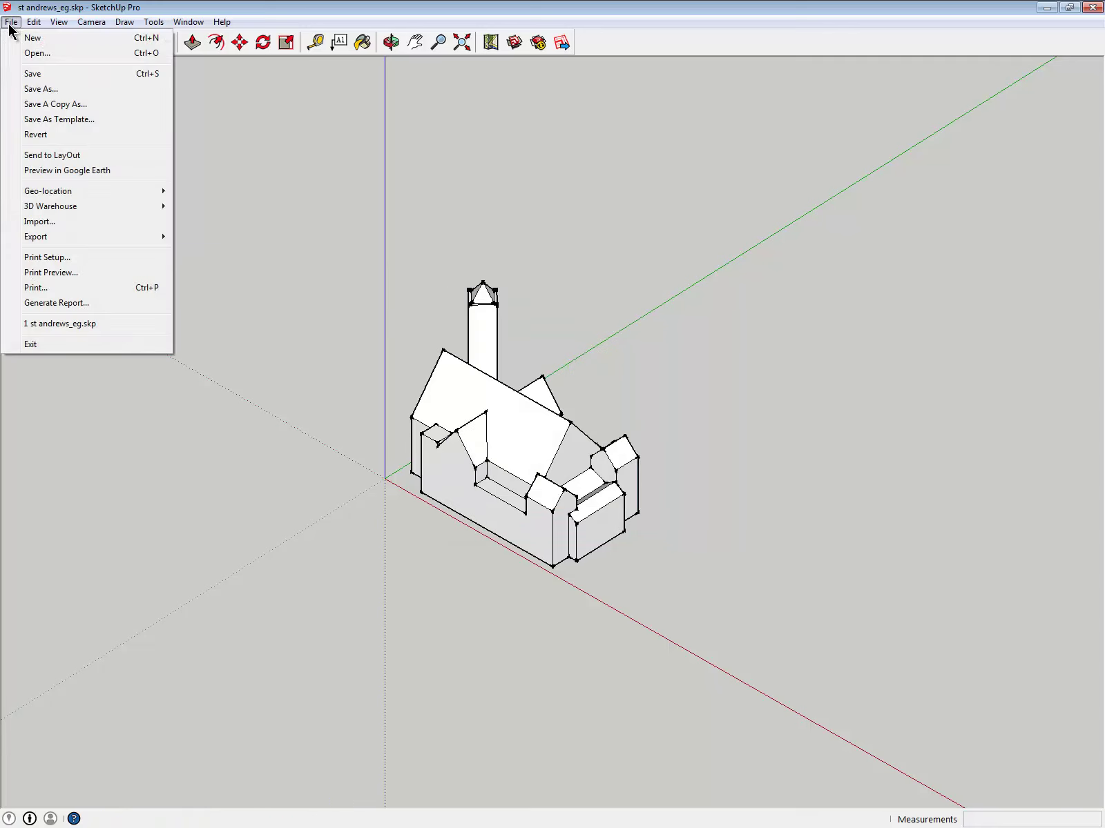
left_click(28, 74)
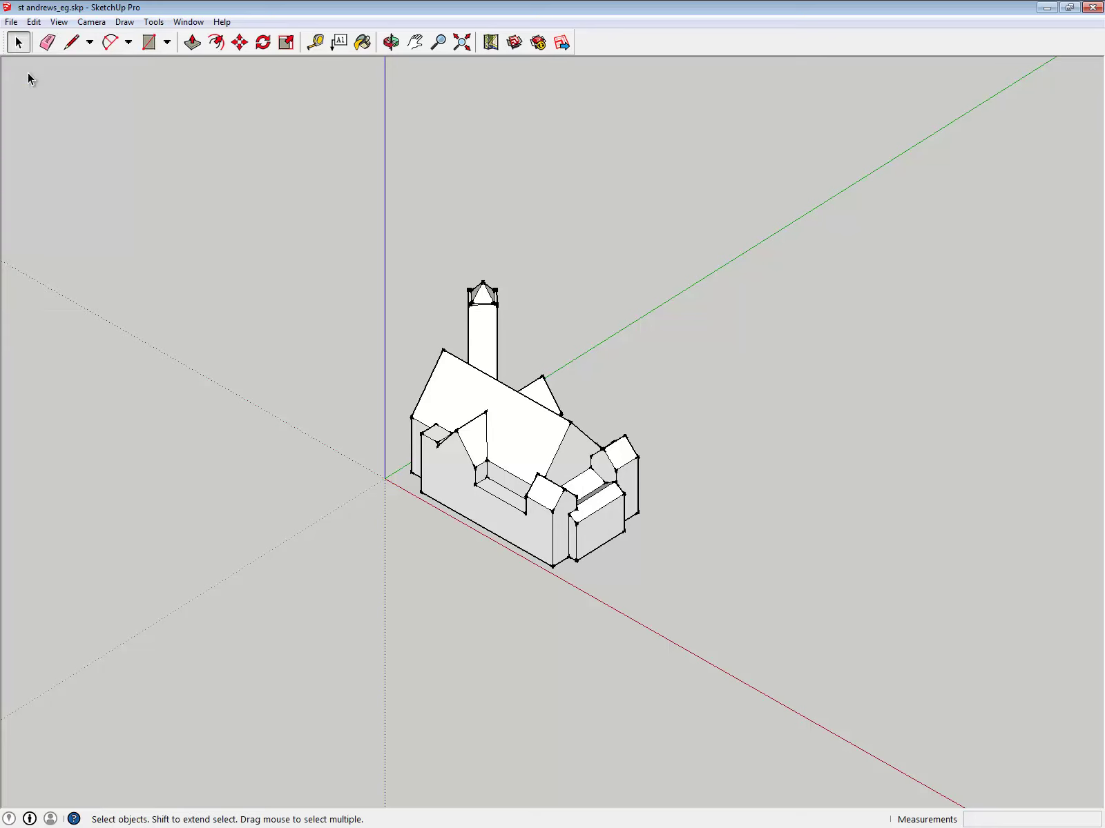